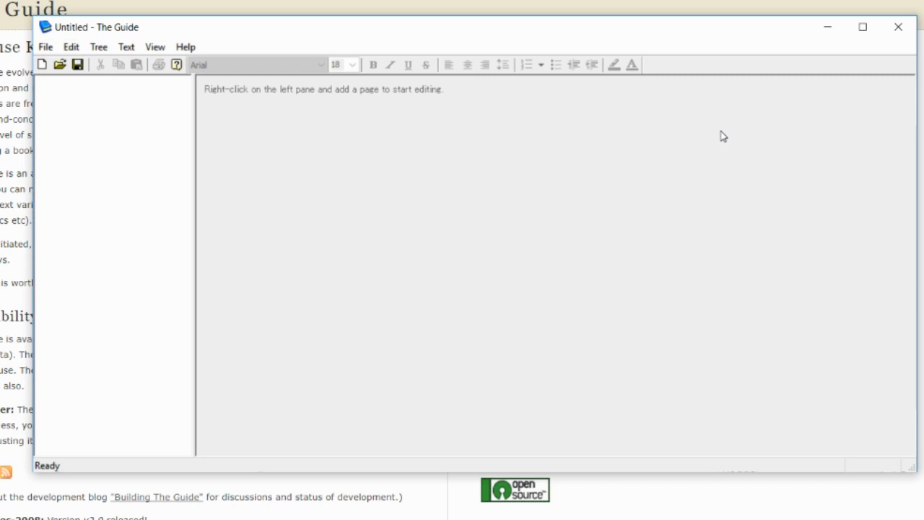
left_click(433, 4)
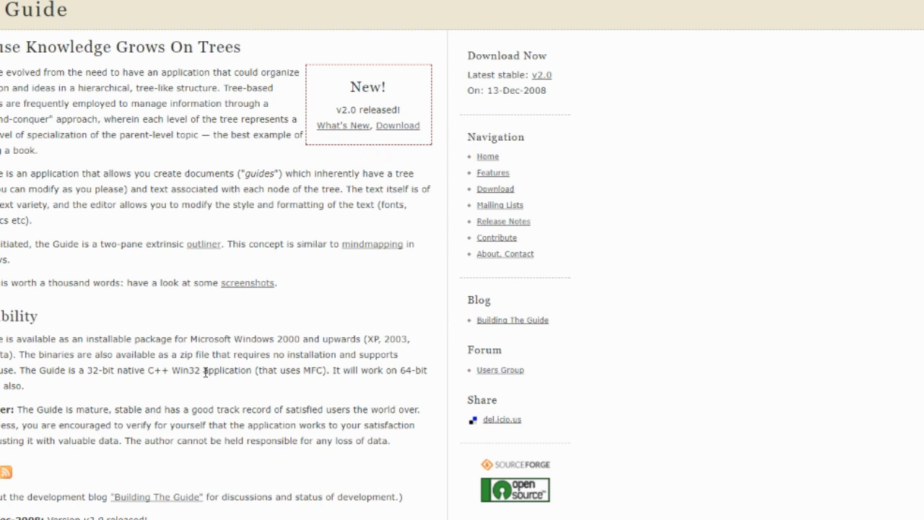
scroll(206, 374, "down", 1)
scroll(409, 376, "up", 1)
key("alt+Tab")
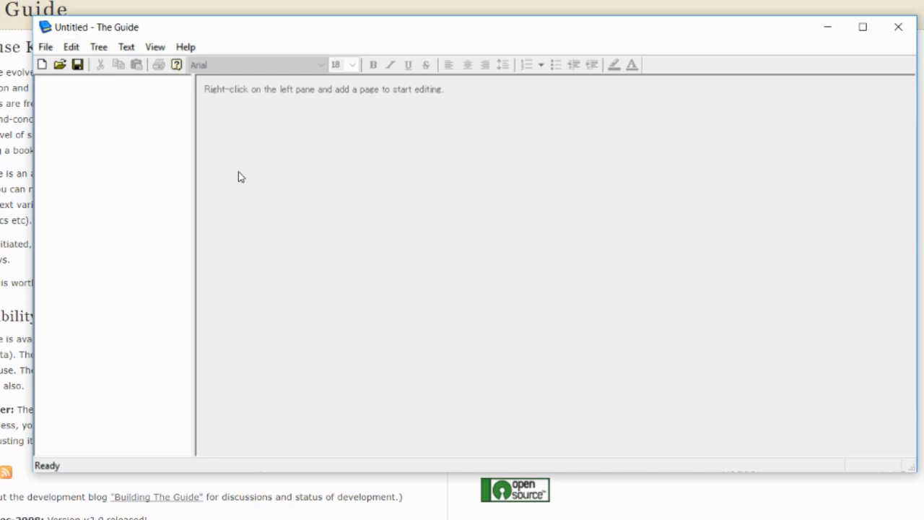
Add a top-level page named "New Visual Novel" to the empty page tree.
right_click(133, 121)
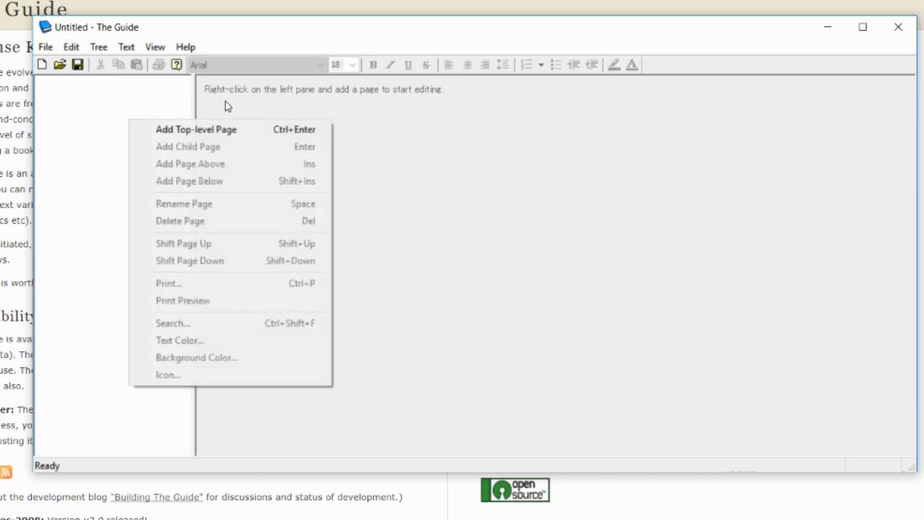
left_click(148, 95)
right_click(127, 117)
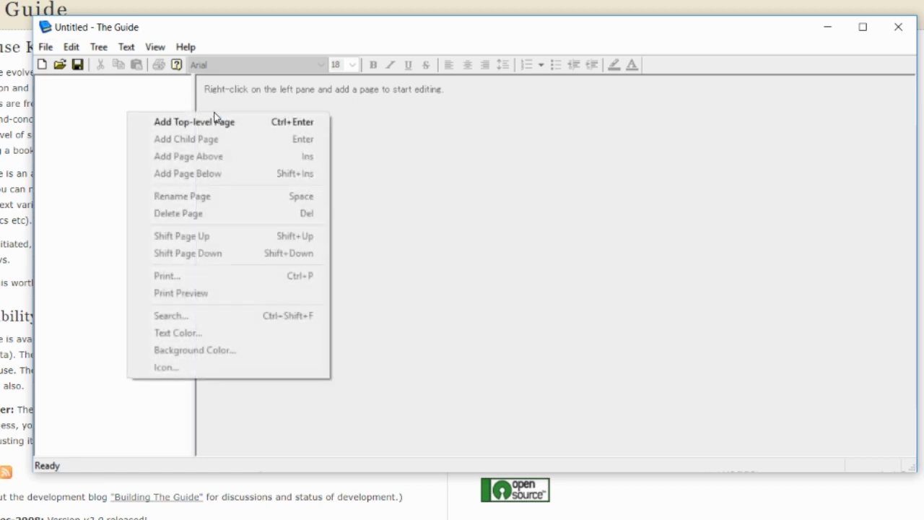
left_click(215, 122)
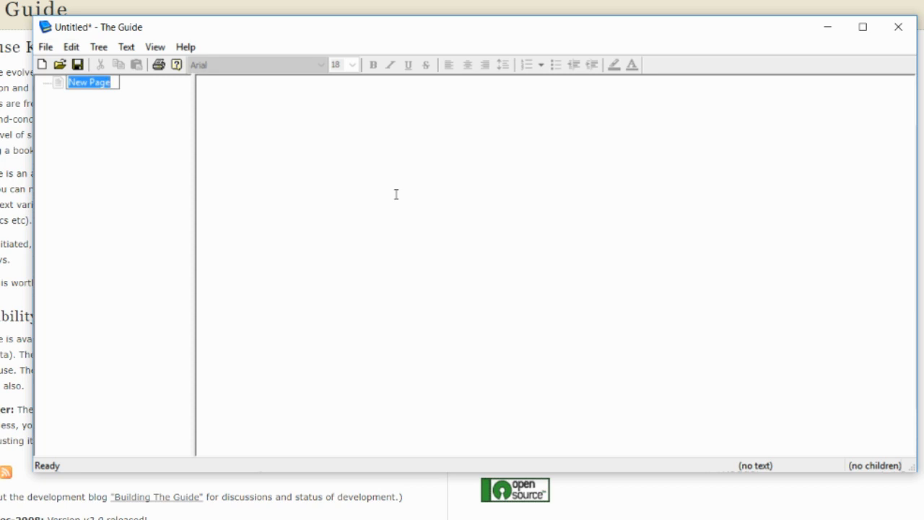
type("New Visual Novel")
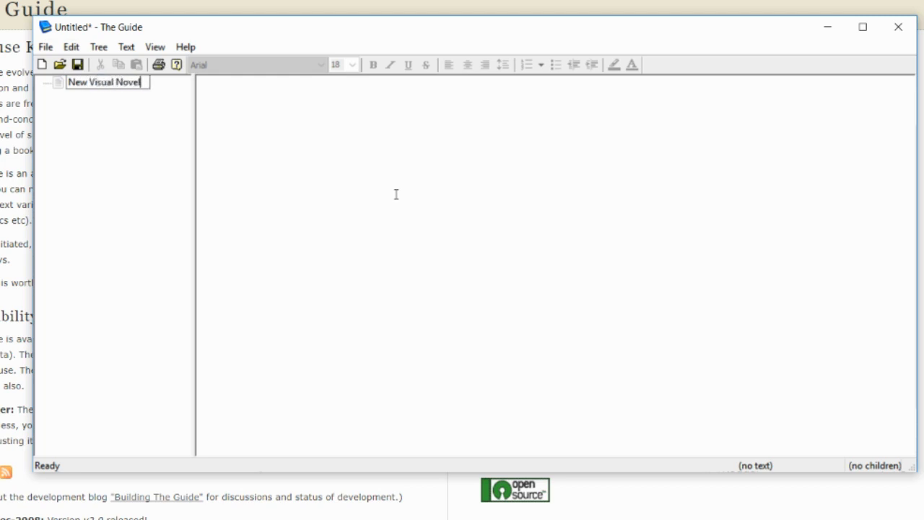
key("Return")
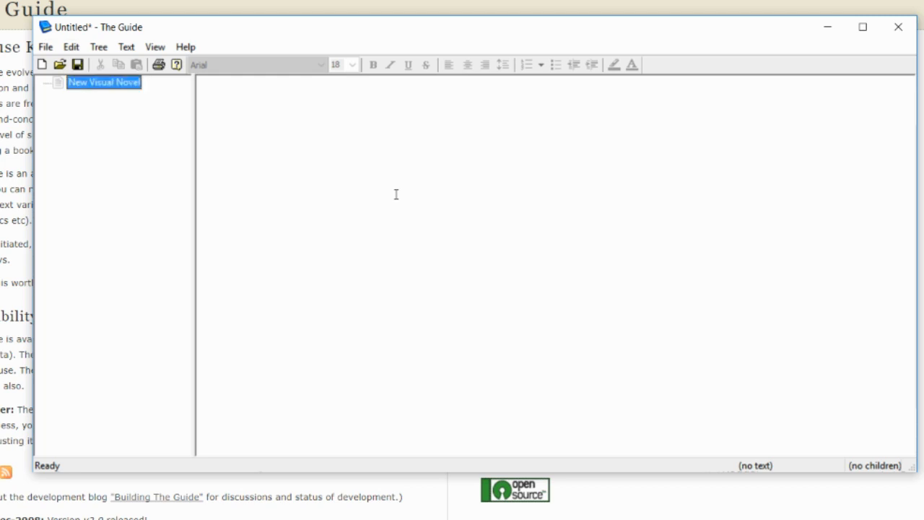
Write the title "Waifu Wars Omega 2" on the New Visual Novel page at font size 14.
left_click(248, 169)
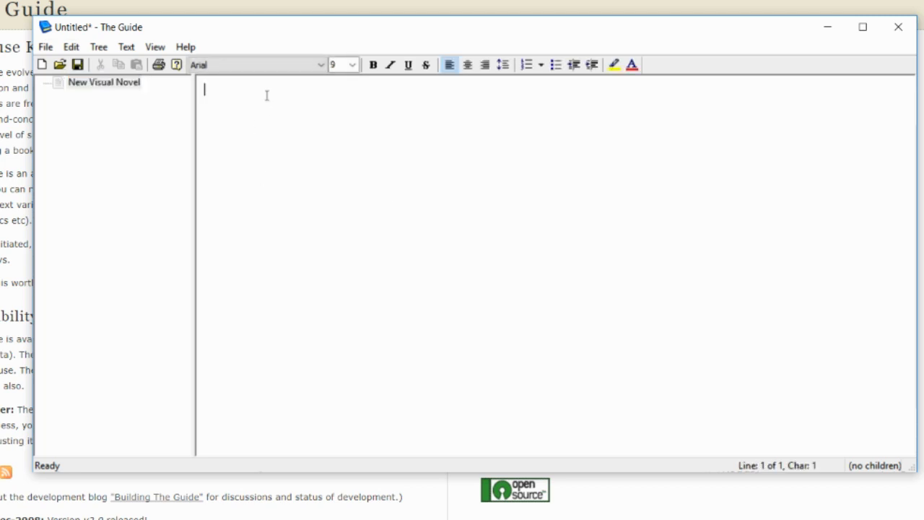
left_click(289, 66)
left_click(288, 67)
left_click(353, 65)
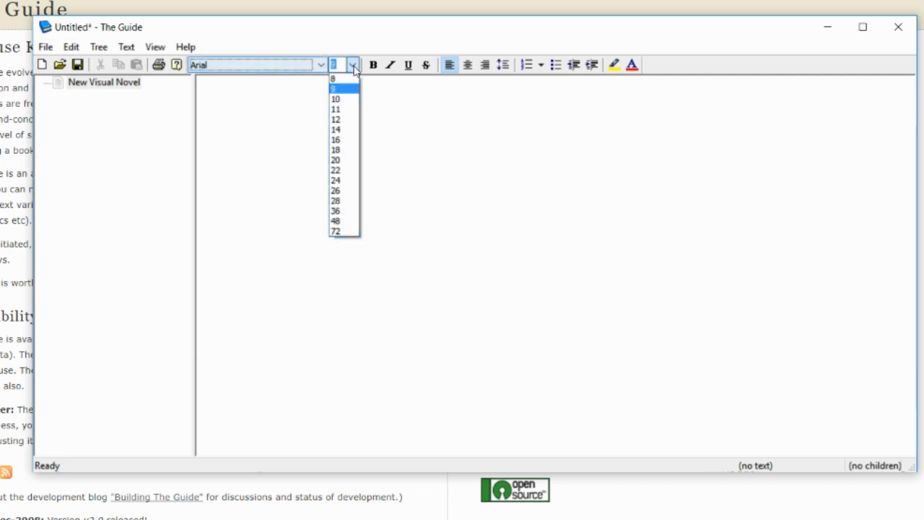
left_click(340, 130)
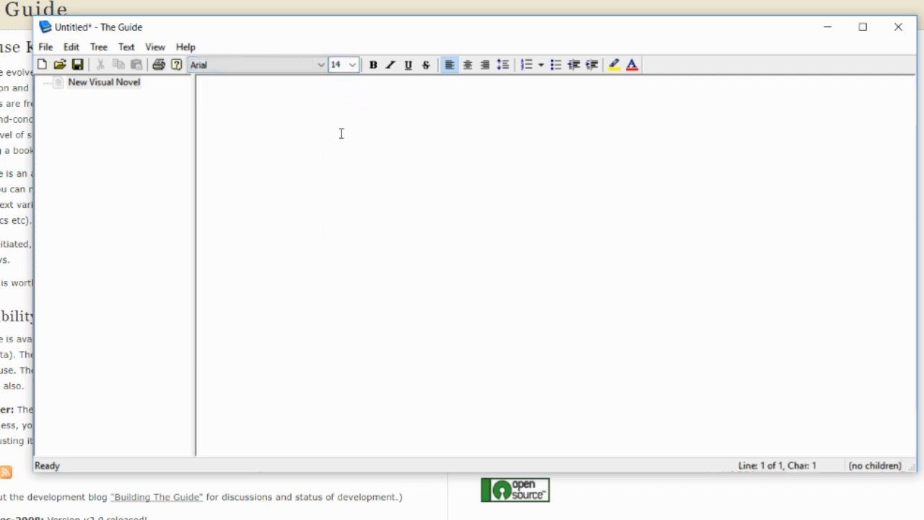
type("Waifu Wa")
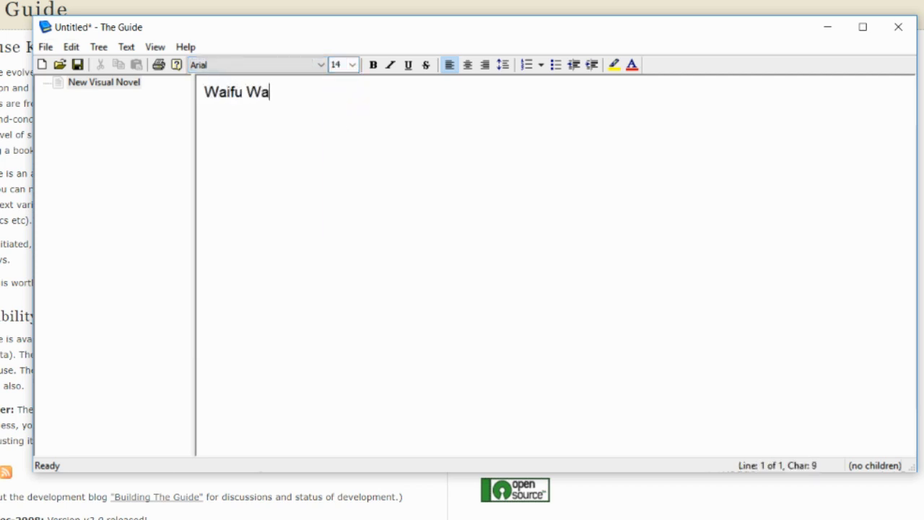
type("rs Omega 2")
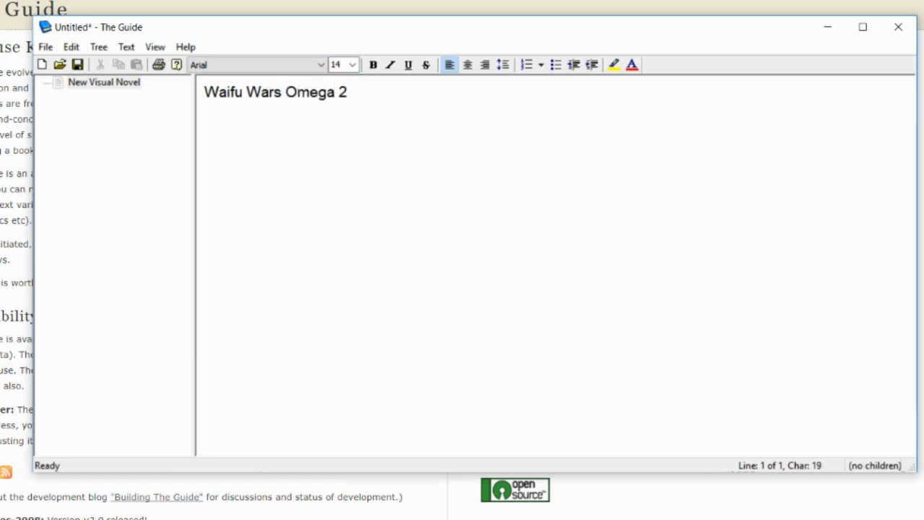
Below the title, write "The Waifus are revolting! Join forces with other protagonists and save the day!" at font size 10.
left_click(353, 64)
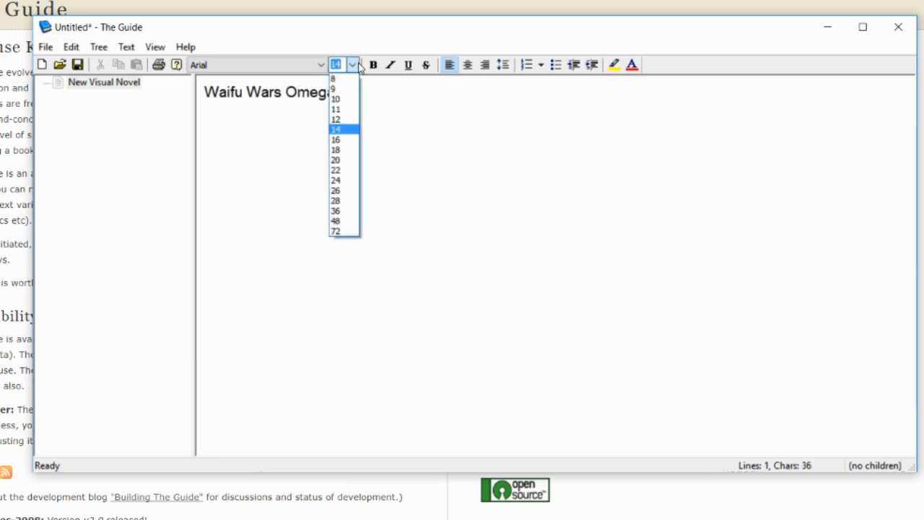
left_click(335, 98)
key("Return")
key("BackSpace")
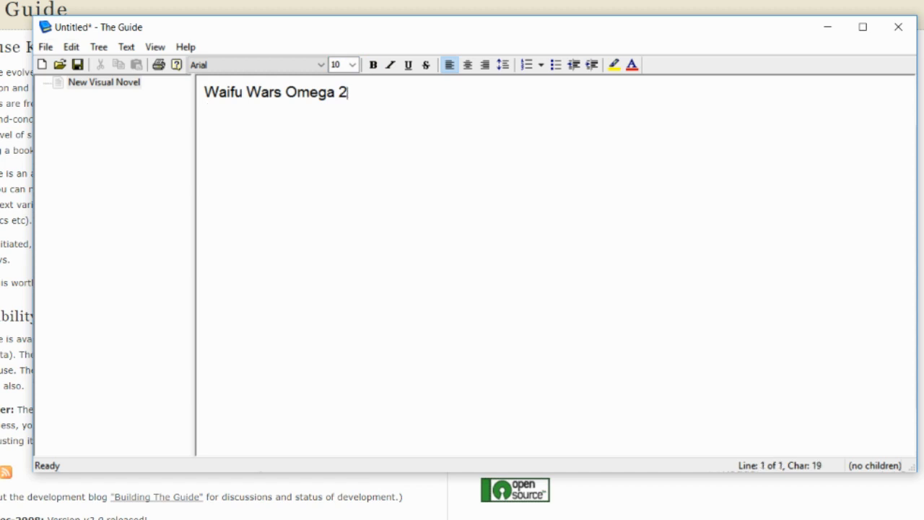
key("Return")
key("Return")
type("Summ")
key("shift+Home")
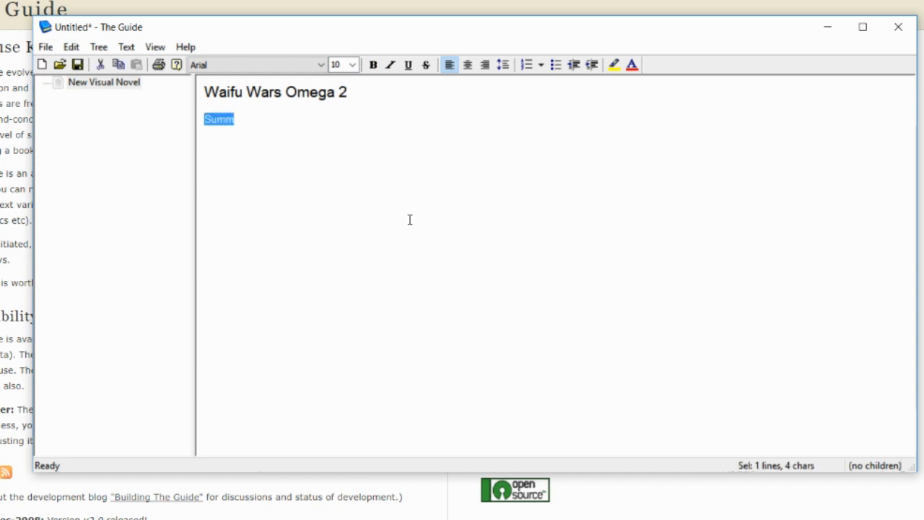
type("The Wa")
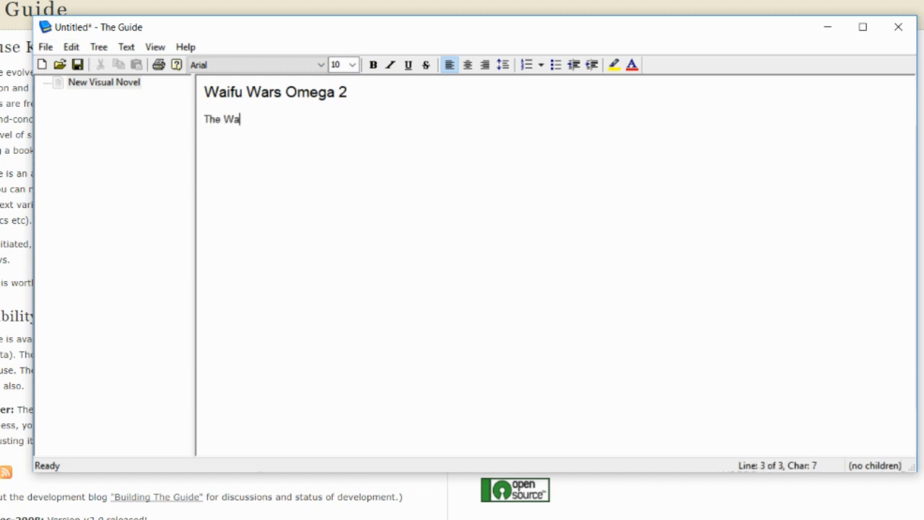
type("ifus are revoltin")
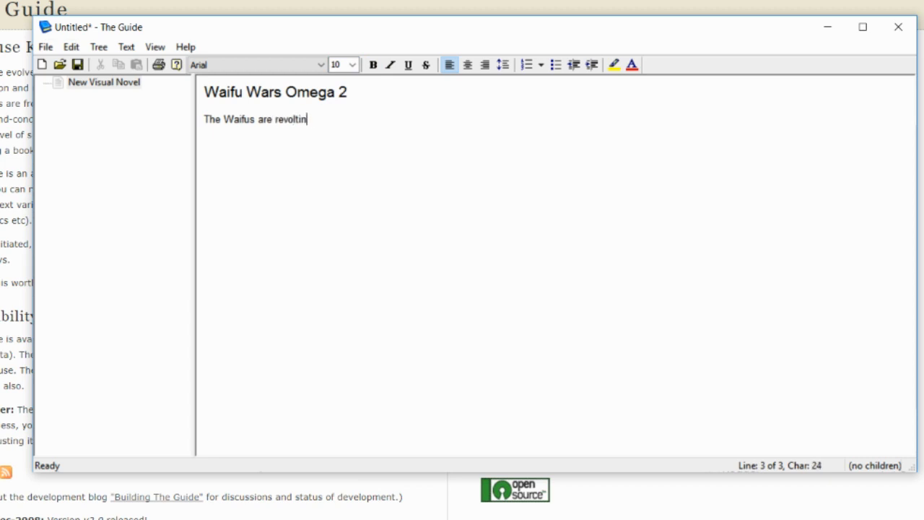
type("g! Join forces with othe")
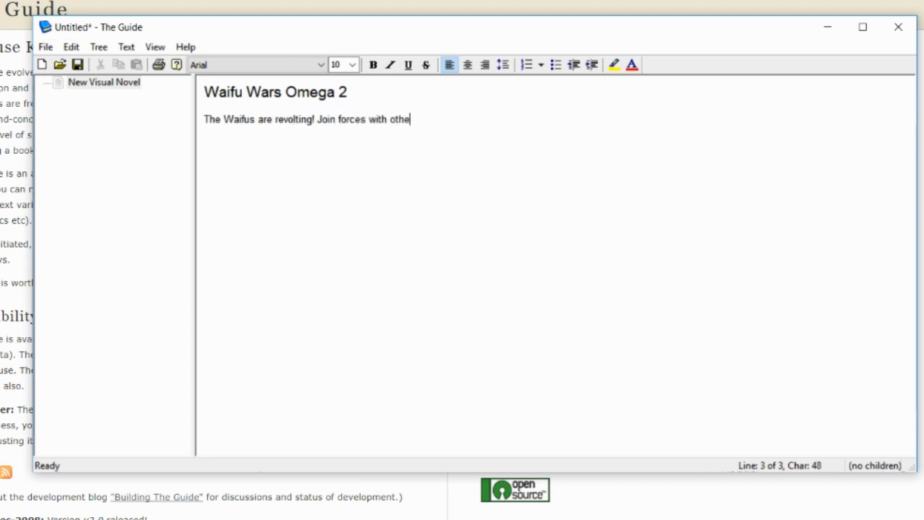
type("r protagonists and save the day")
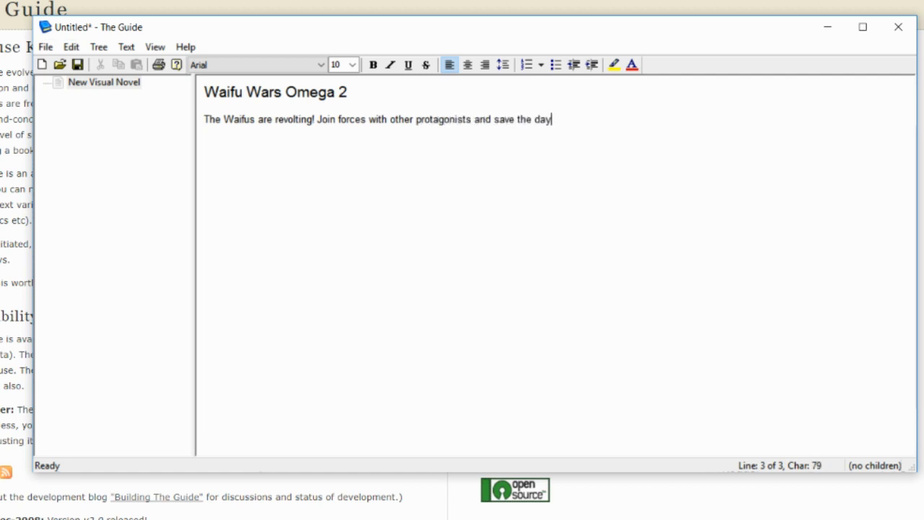
type("! ")
Continue the summary on the same line with "Will love blossom between these handsome hotties? Find out!!!!".
type("Will love n")
type("lossom ")
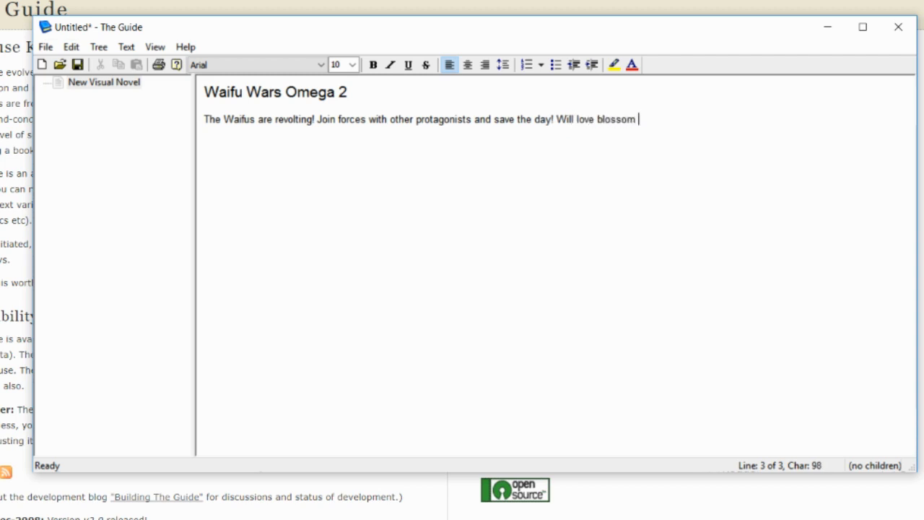
type("between these handsom h")
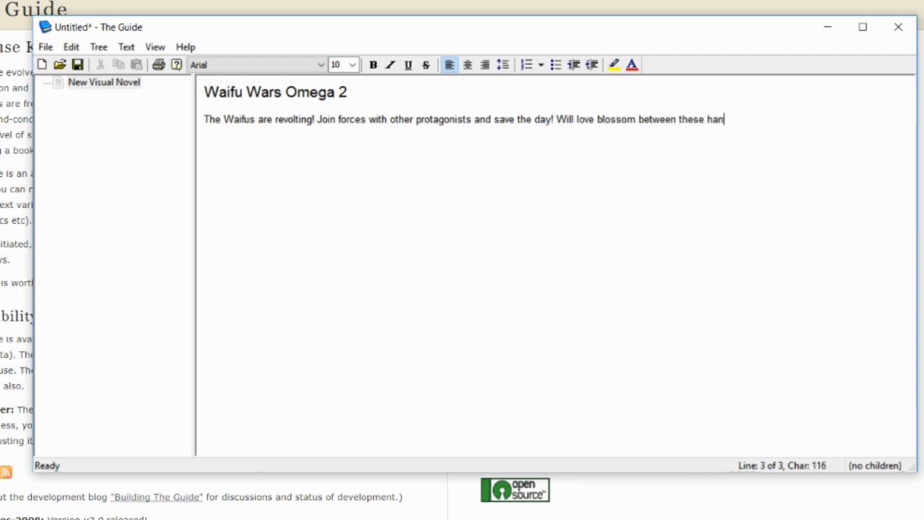
key("BackSpace")
key("BackSpace")
type("e hotties? Find out!!!!")
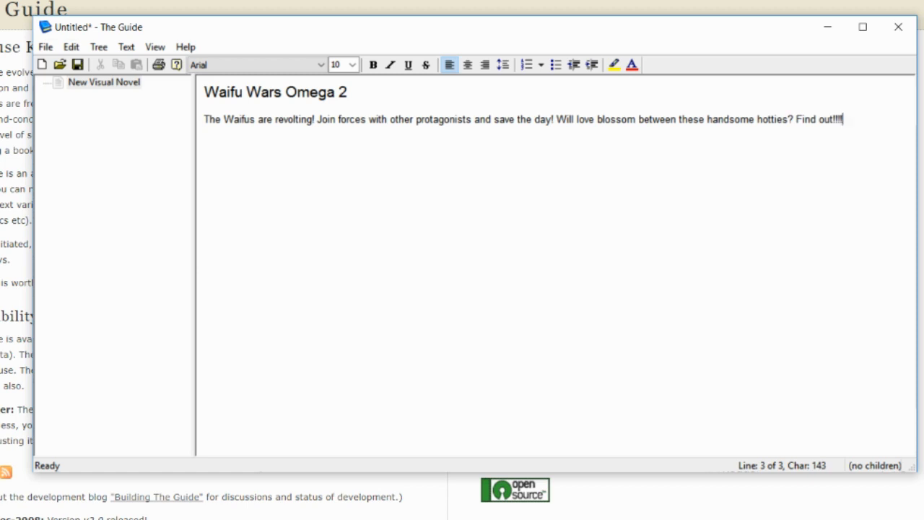
Add a child page named "Characters" under the New Visual Novel page.
left_click(124, 85)
right_click(123, 84)
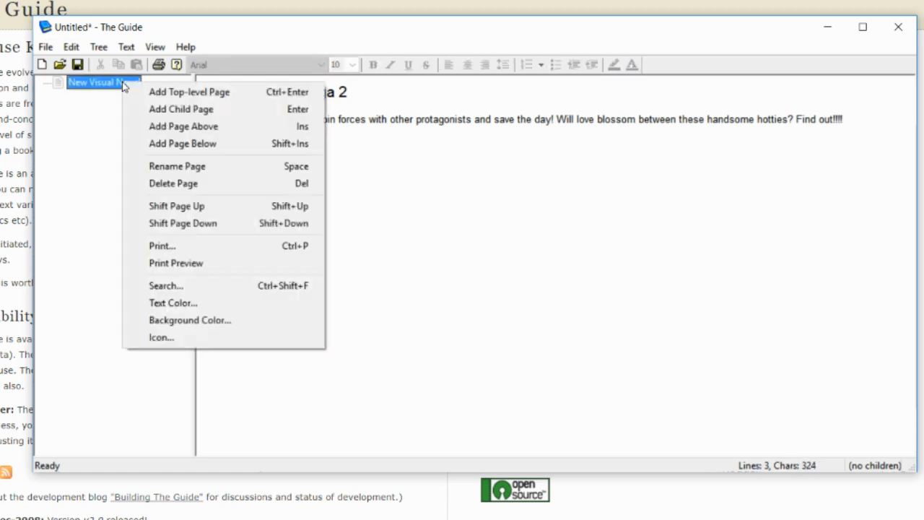
left_click(175, 109)
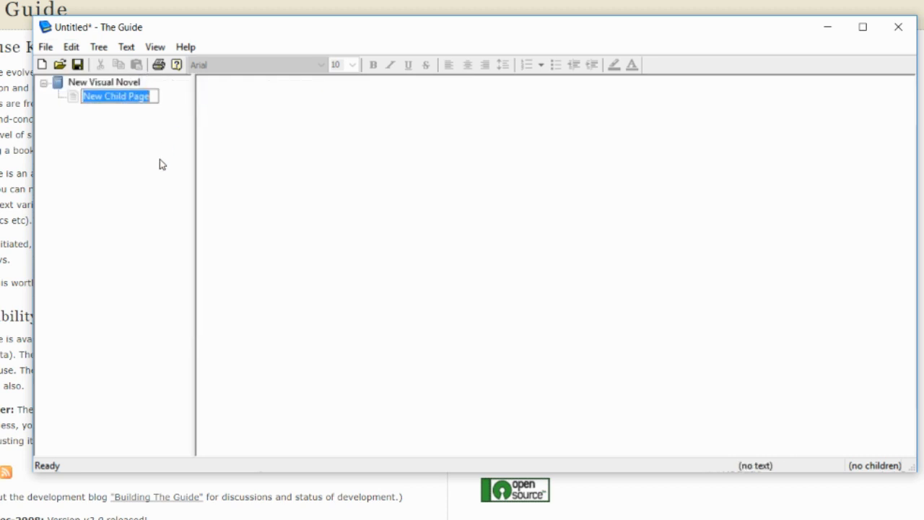
type("Character")
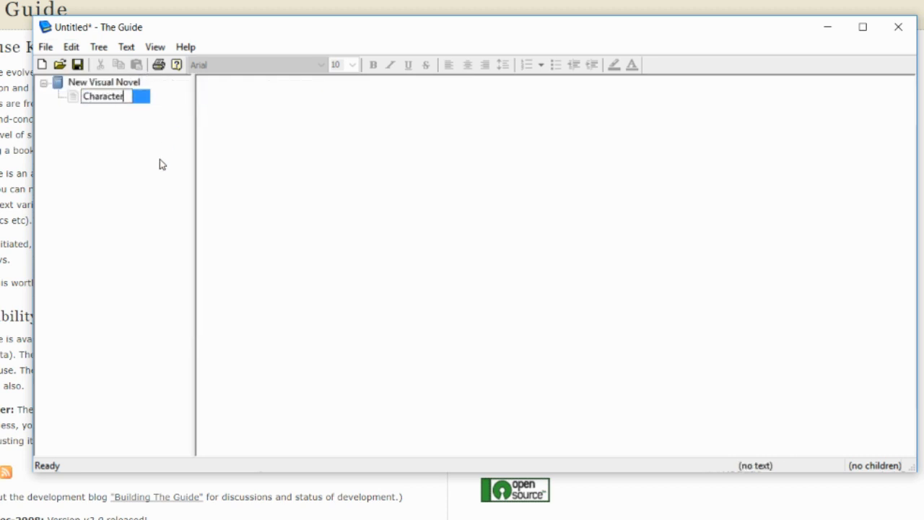
key("Return")
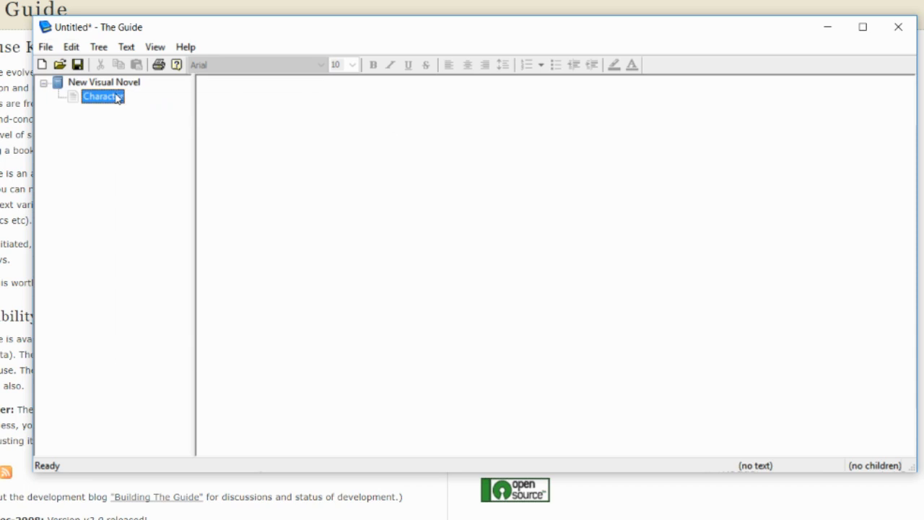
right_click(116, 97)
left_click(189, 179)
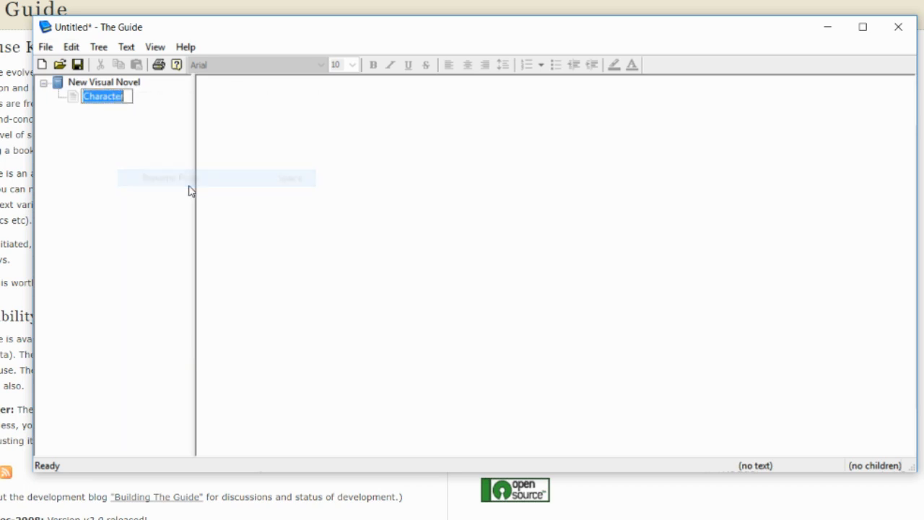
key("End")
type("s")
key("Return")
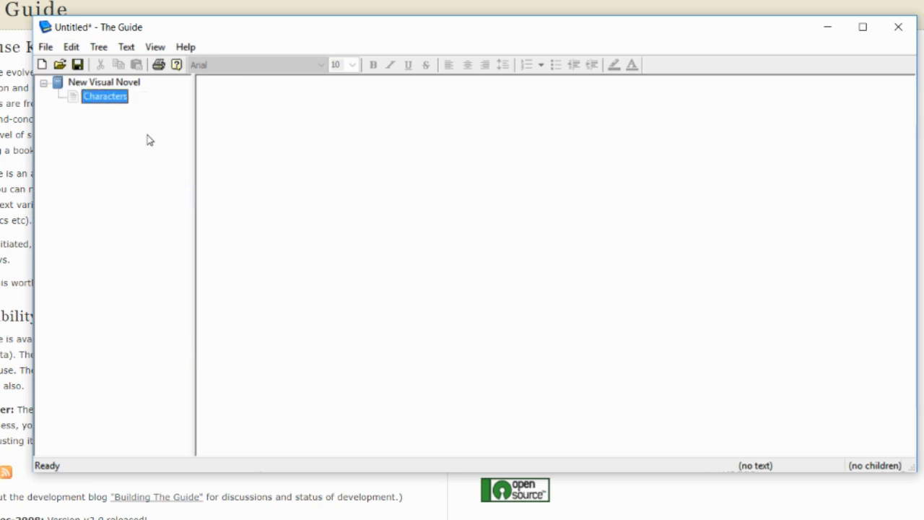
On the New Visual Novel page, add the line "Characters" below the summary, separated by a blank line.
left_click(105, 83)
left_click(878, 152)
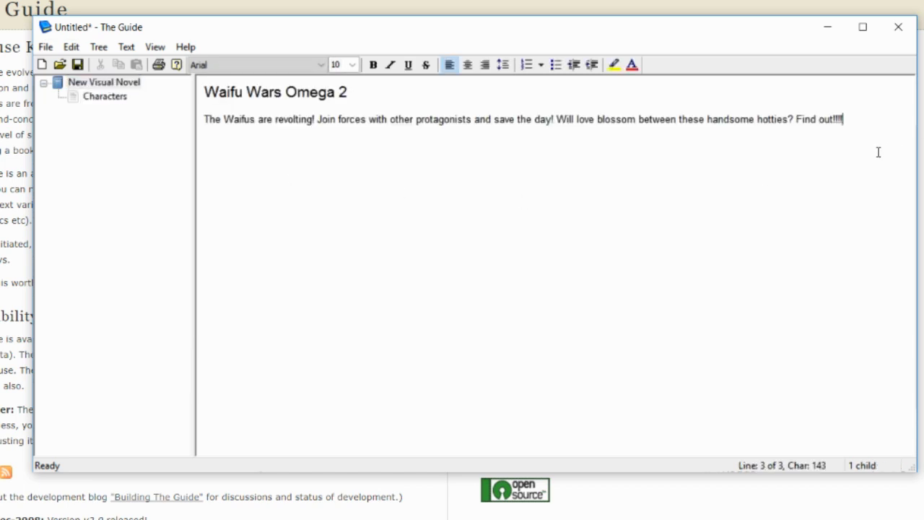
key("Return")
key("Return")
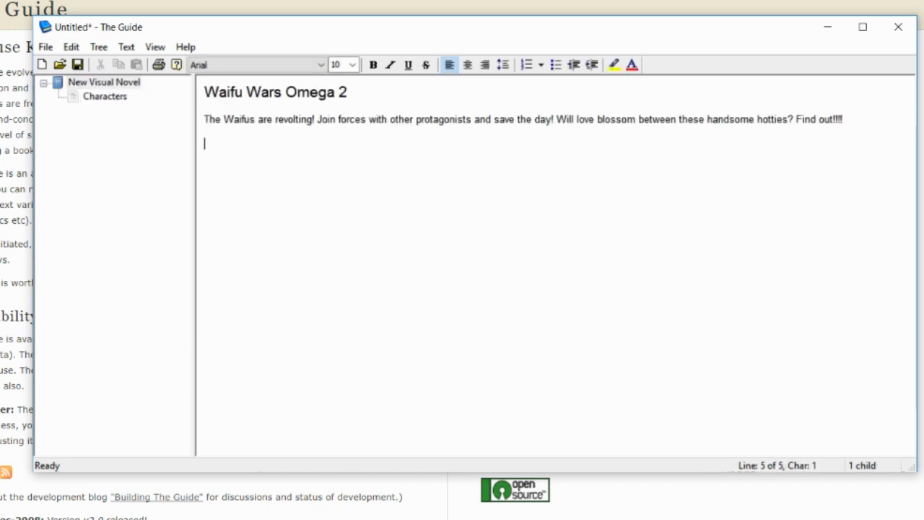
type("Characters")
Format the "Characters" line below the summary as bold at font size 14.
key("shift+Home")
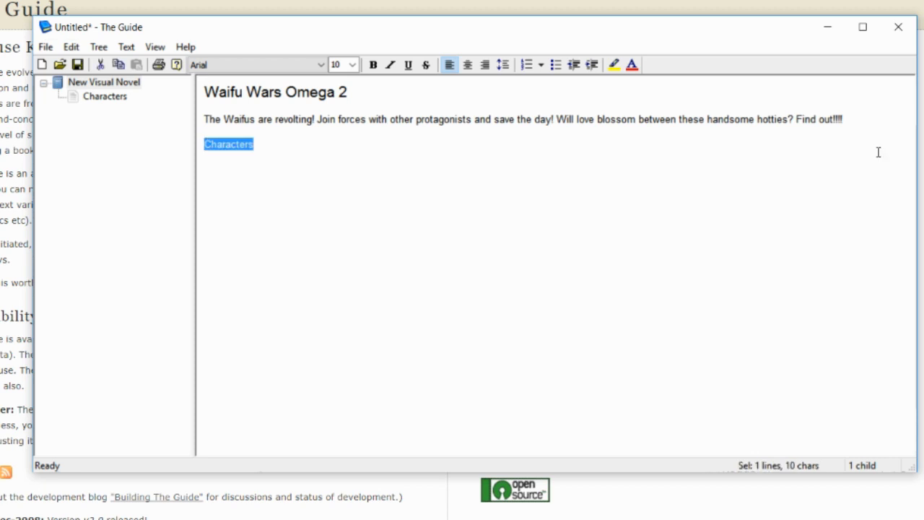
left_click(353, 64)
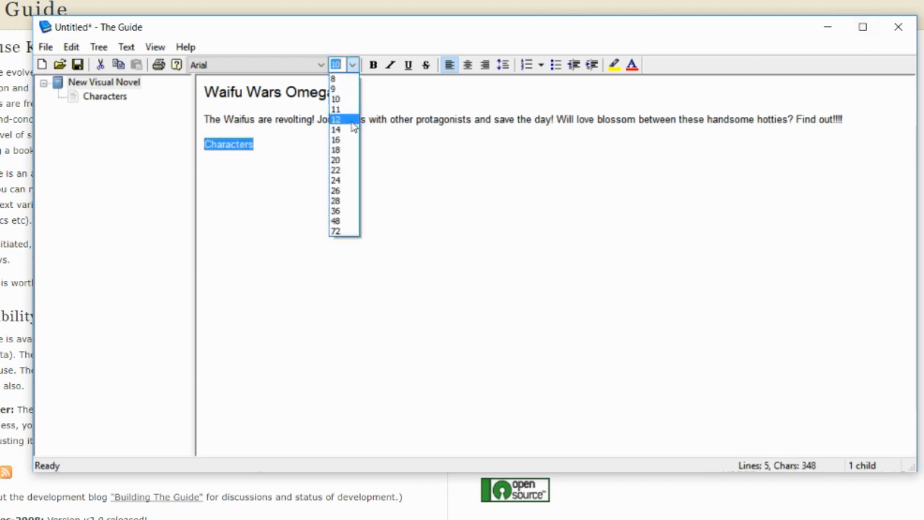
left_click(353, 129)
left_click(373, 65)
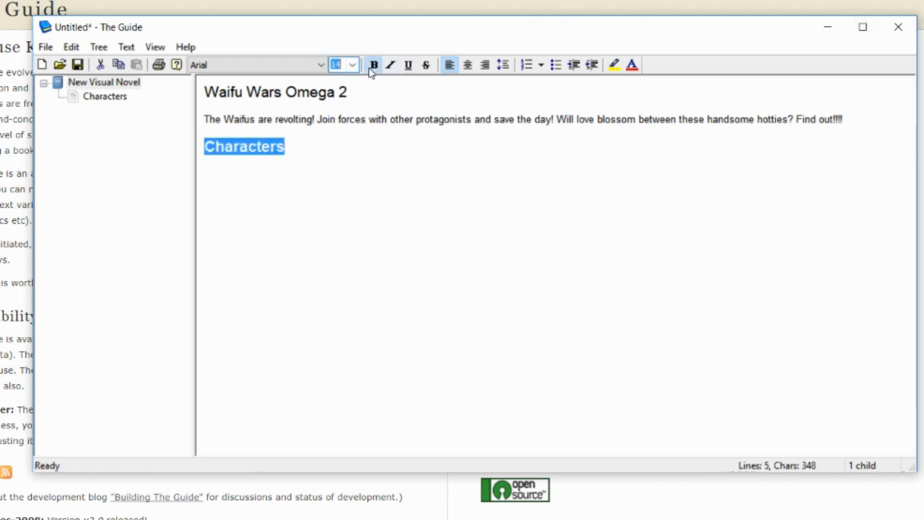
Hyperlink the "Characters" line below the summary to the Characters node.
right_click(270, 144)
left_click(350, 298)
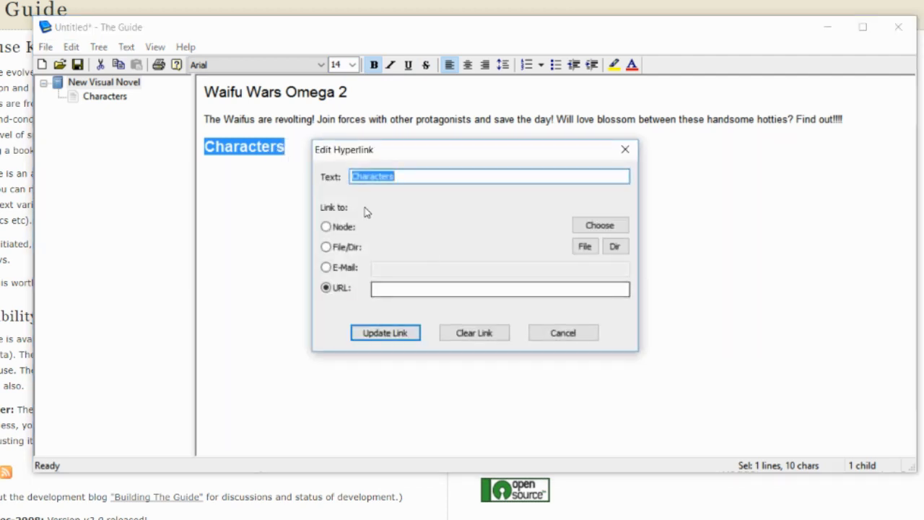
left_click(326, 226)
left_click(599, 225)
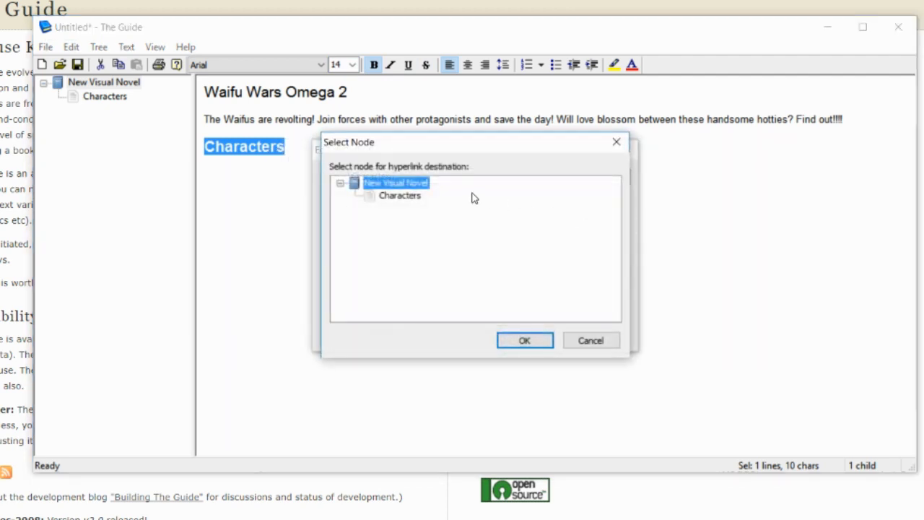
left_click(390, 193)
left_click(524, 340)
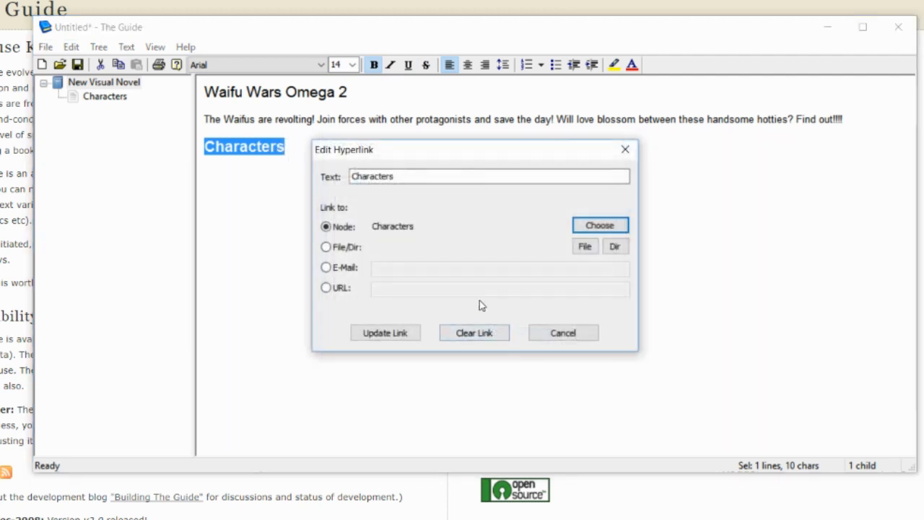
left_click(404, 332)
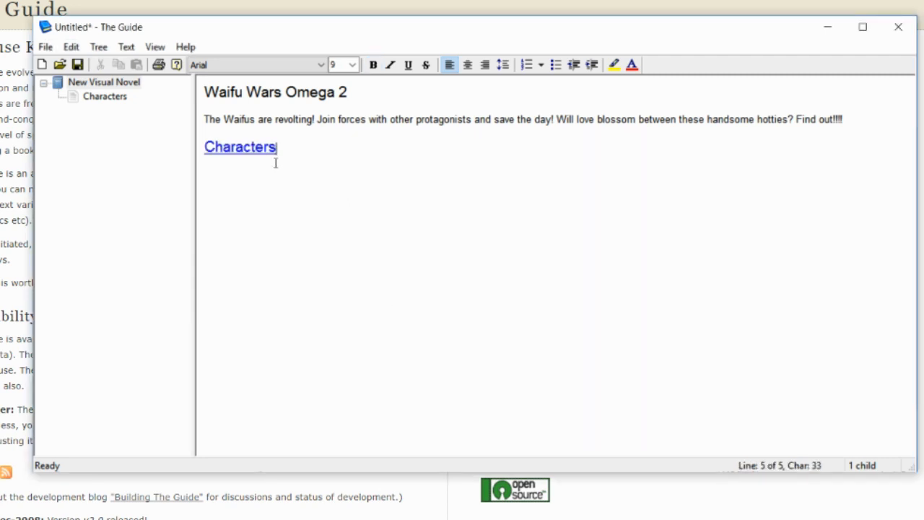
Follow the "Characters" link to its page and add the bold heading "Protag-kun".
left_click(254, 150)
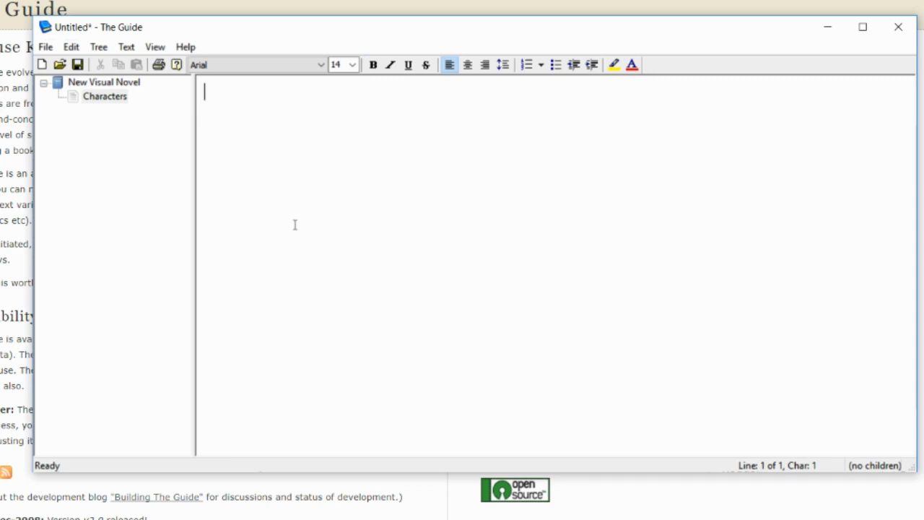
left_click(370, 69)
type("Protag-kun")
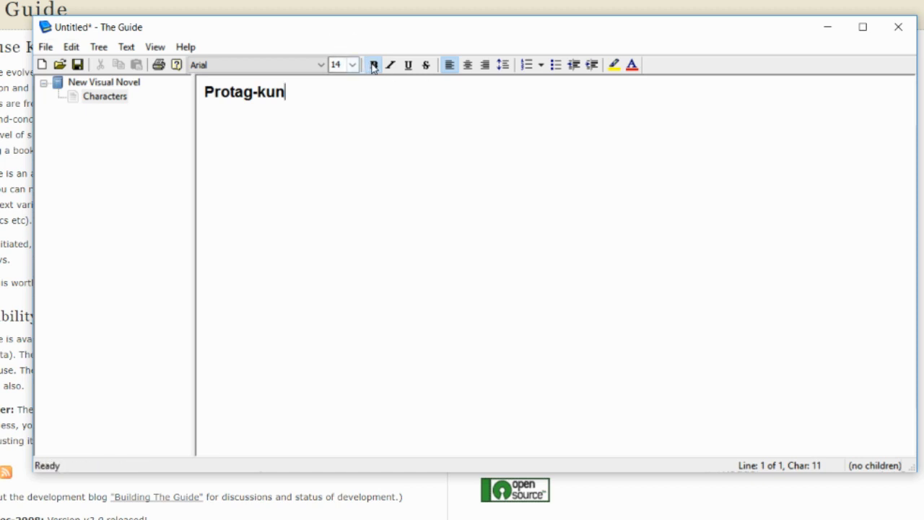
On the line below the heading, write in non-bold text "This handsome devil is the hero of the previous game. Abandoned".
key("Return")
type("This handso")
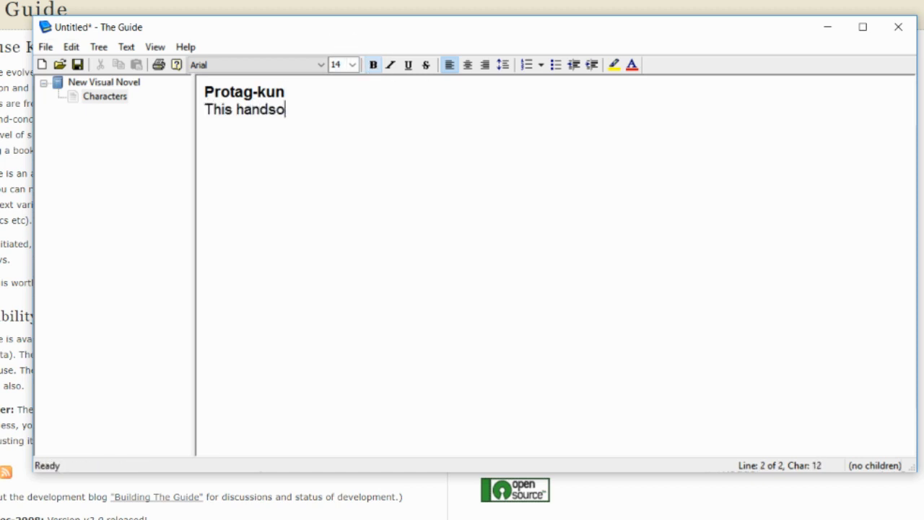
type("me devil is the")
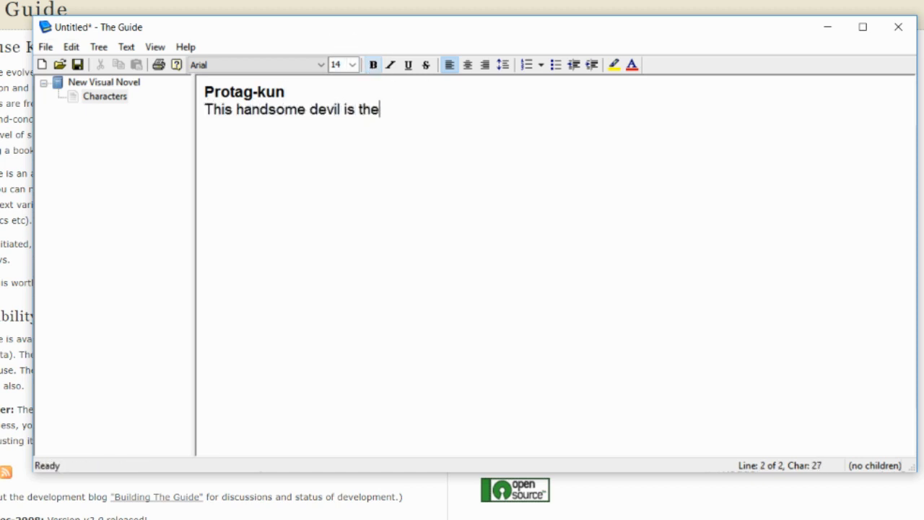
type(" hero of the previous ")
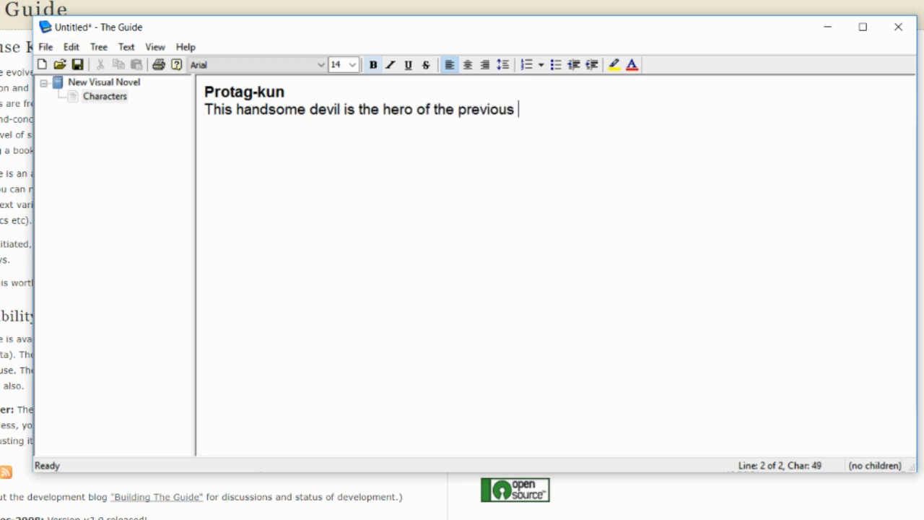
type("game. Abandoned")
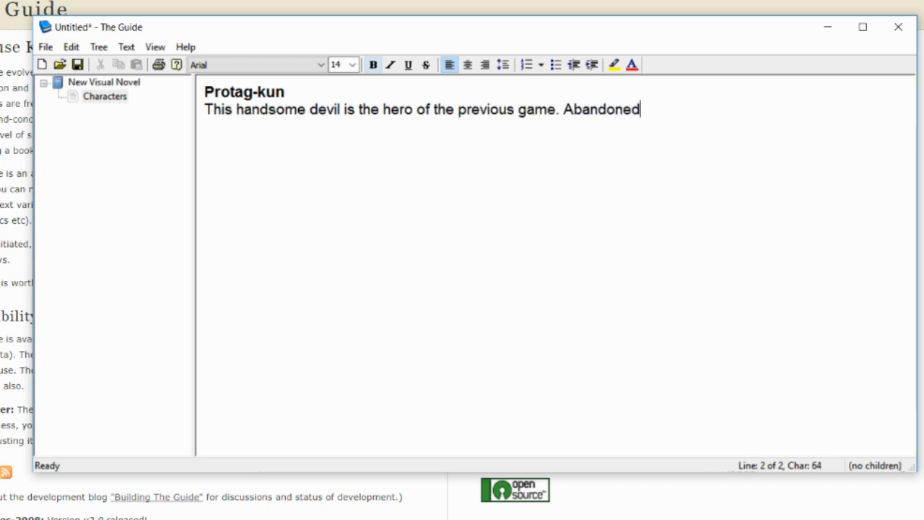
Continue the description with "by his waifus, he's looking for something new to light his fire. What's going to do it for him?".
type(" by his waifus, he's ")
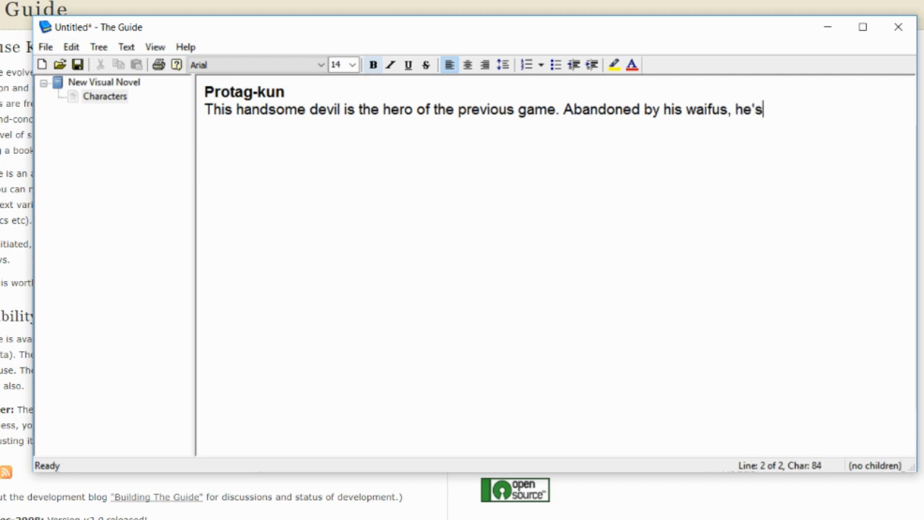
type("looking for ")
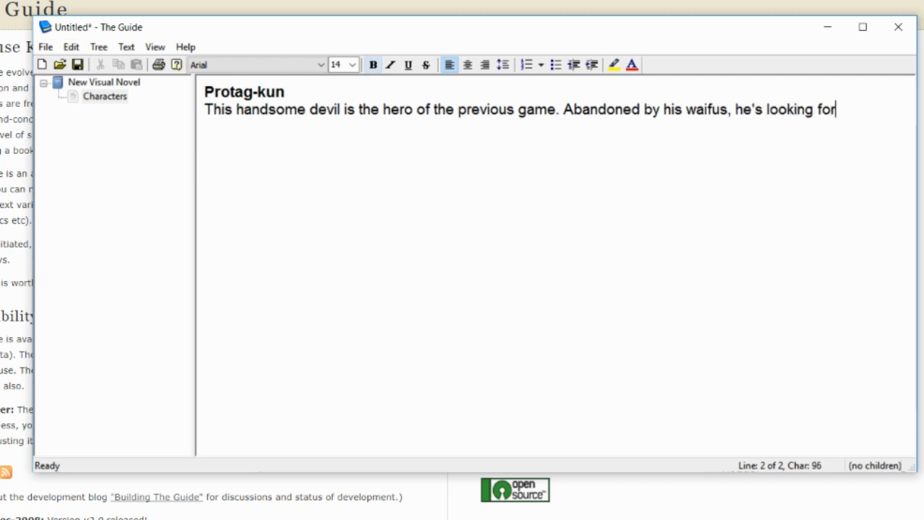
type("something ")
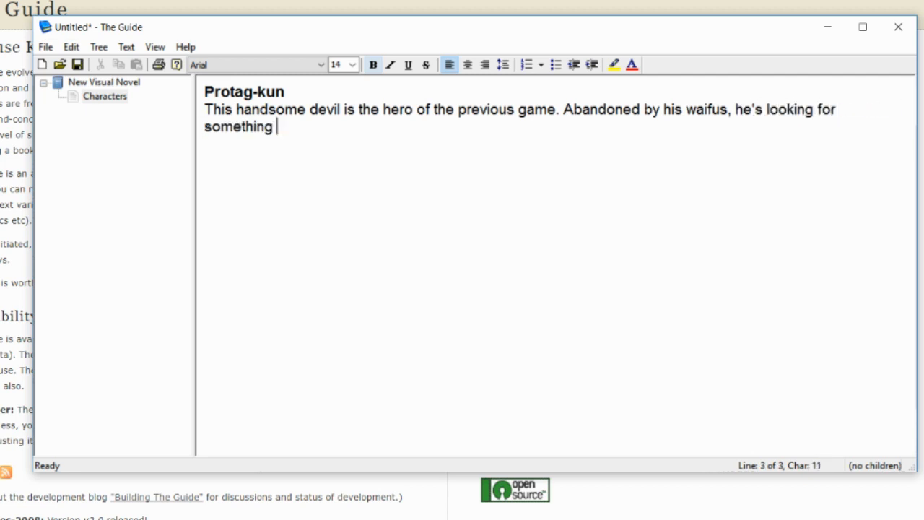
type("new to light his fire")
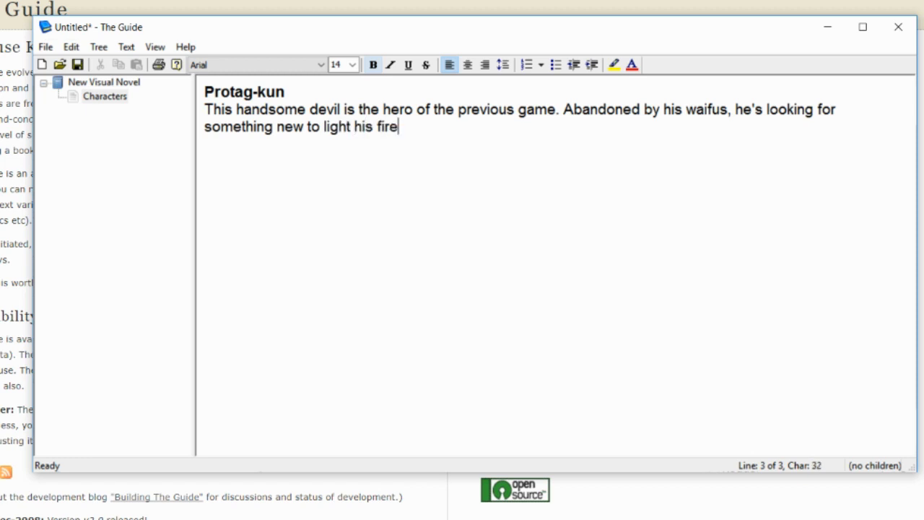
type(". What's go")
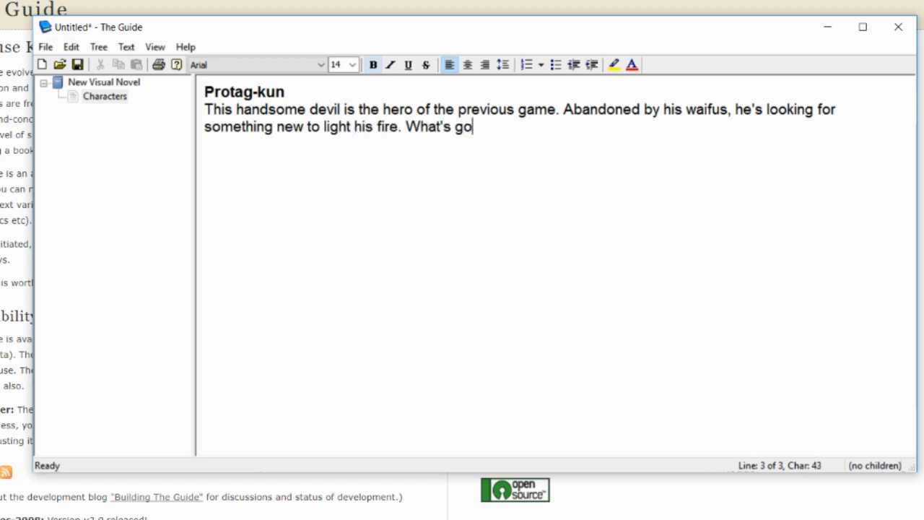
type("ing to do it for him?")
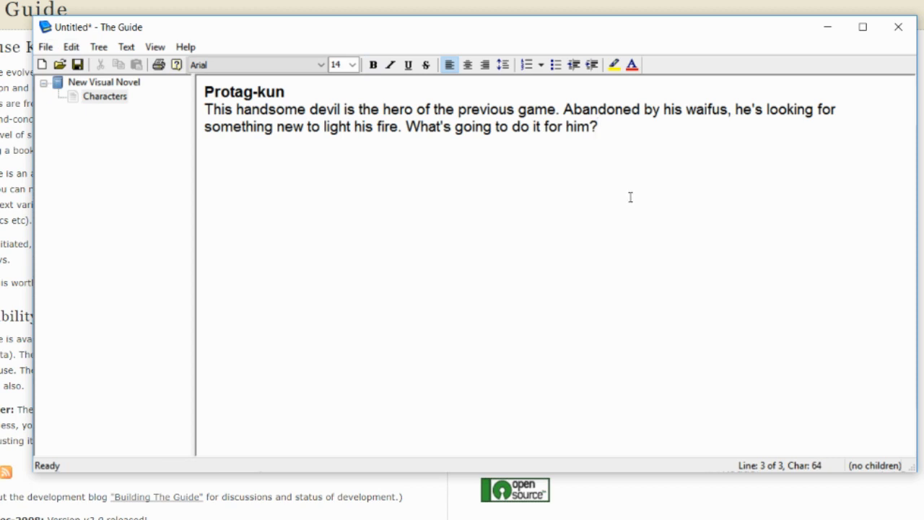
Add the line "(read more)" below the Protag-kun description, separated by one blank line.
key("Return")
key("Return")
type("(read more)")
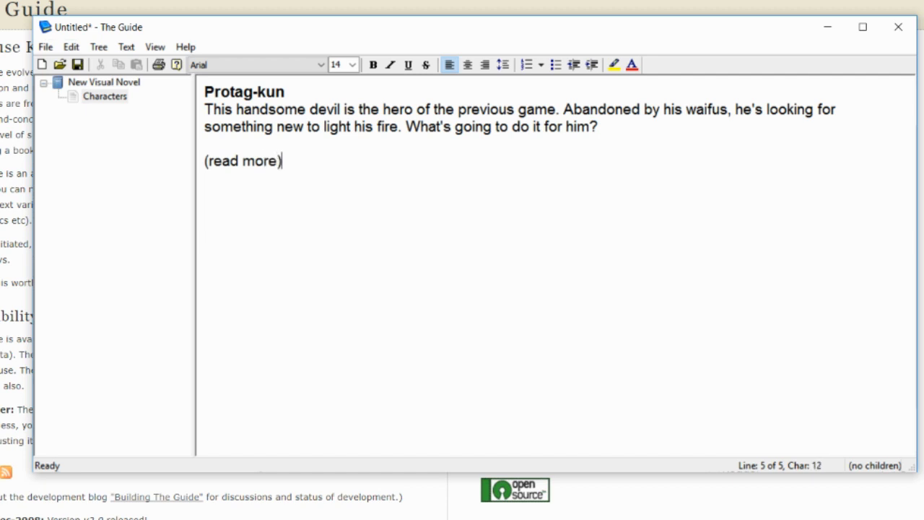
key("Up")
key("Return")
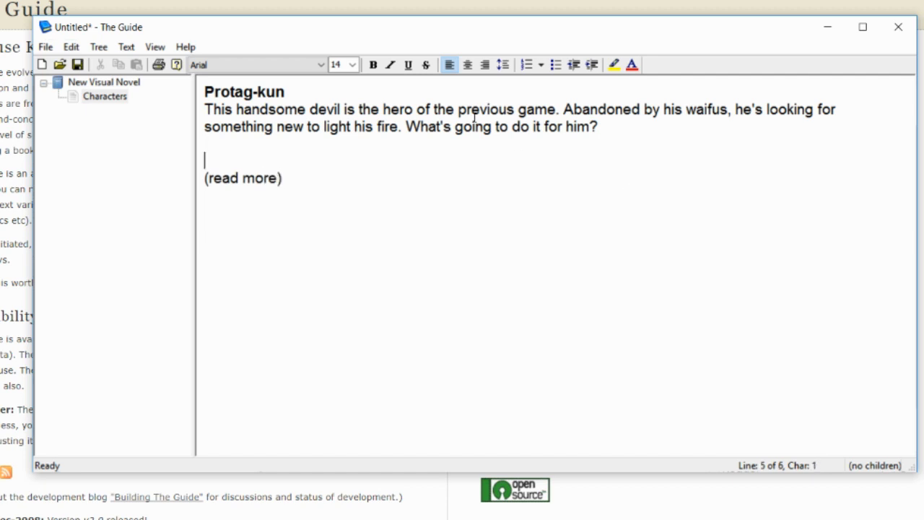
key("BackSpace")
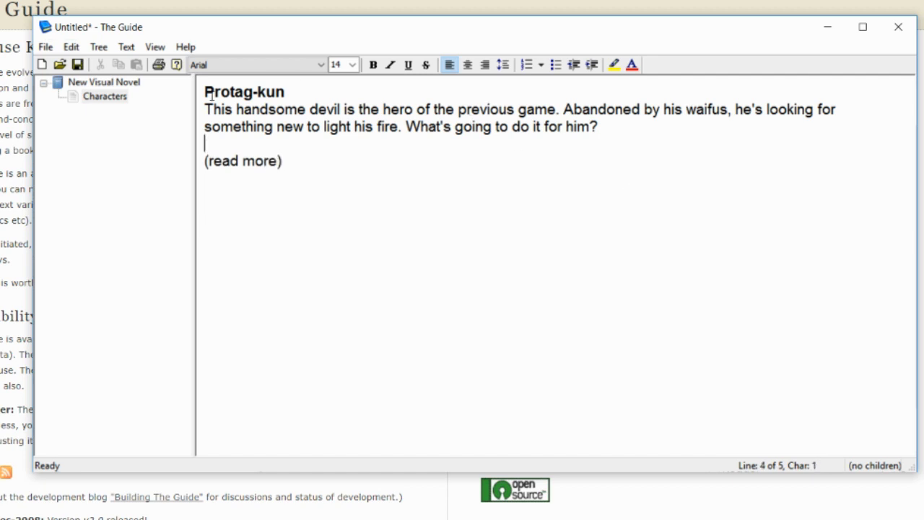
Add a child page named "Protag-kun" under the Characters page.
right_click(99, 96)
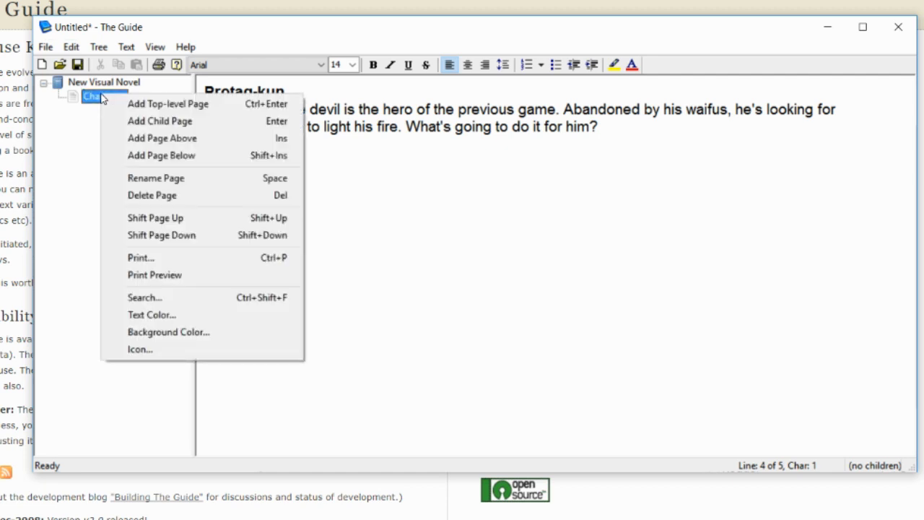
left_click(153, 120)
type("Protag-kun")
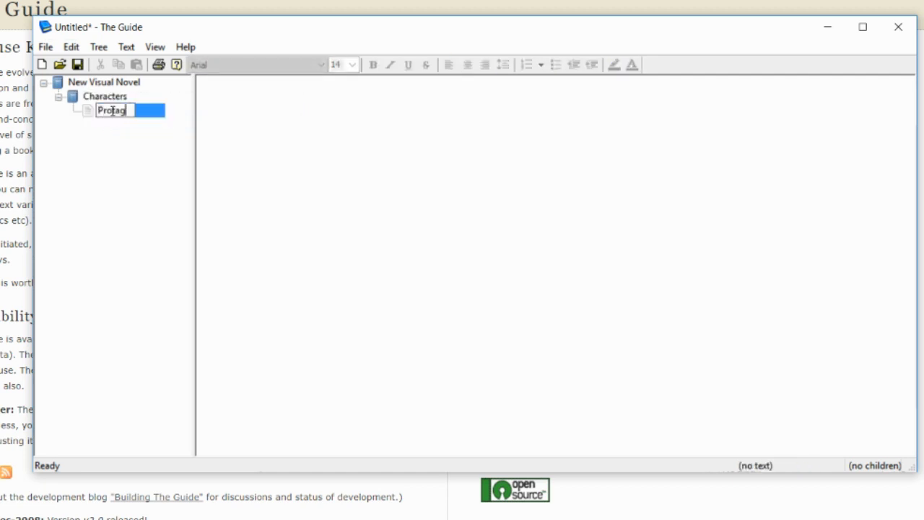
key("Return")
On the Characters page, hyperlink the "(read more)" text to the Protag-kun node.
left_click(109, 99)
left_click_drag(354, 167, 192, 160)
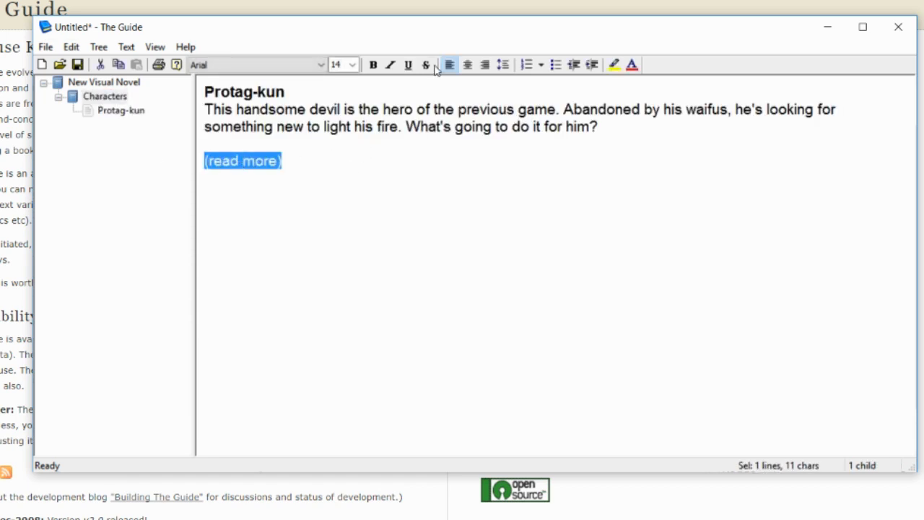
right_click(253, 168)
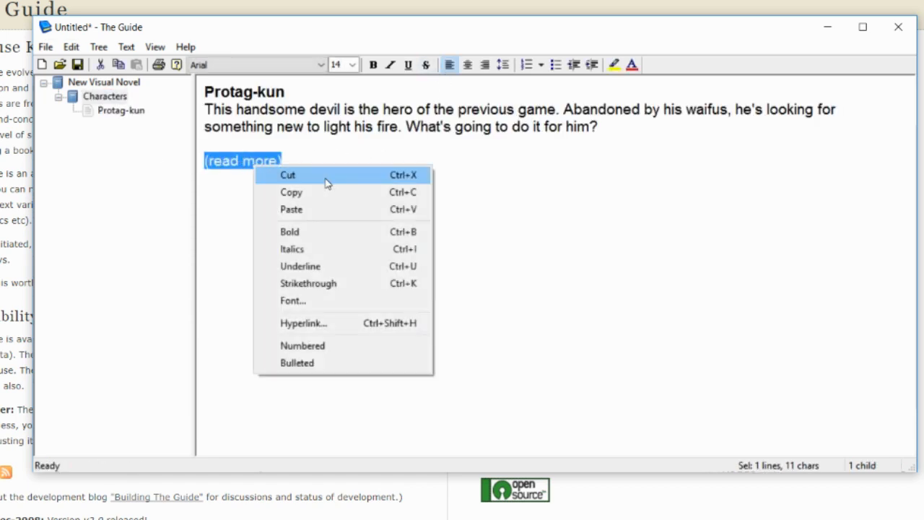
left_click(328, 328)
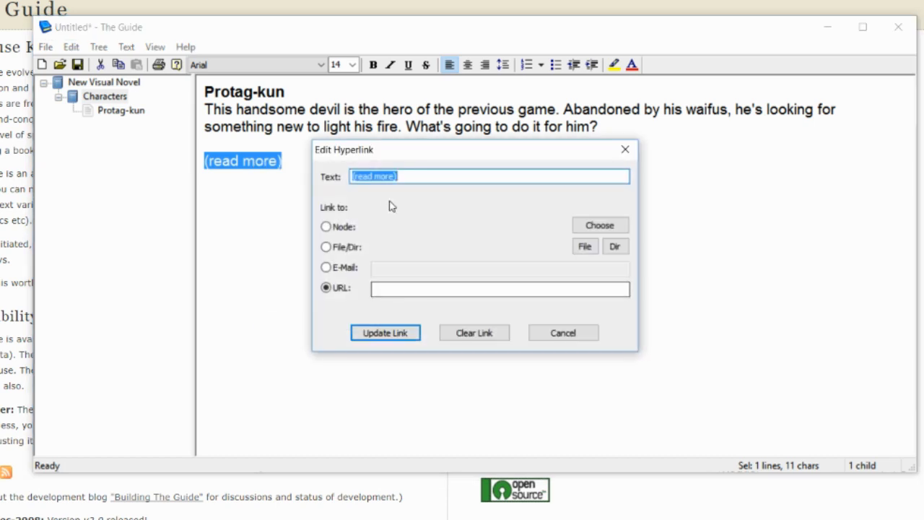
left_click(345, 228)
left_click(614, 227)
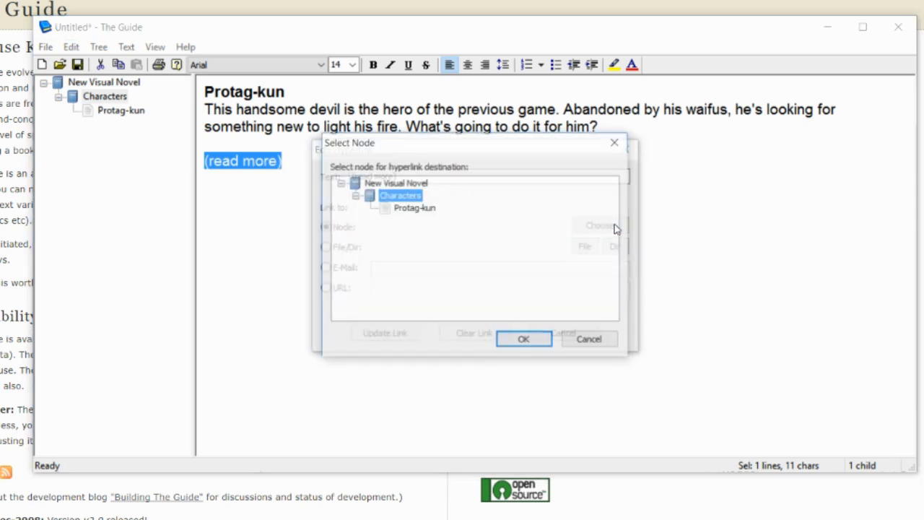
left_click(408, 210)
left_click(514, 336)
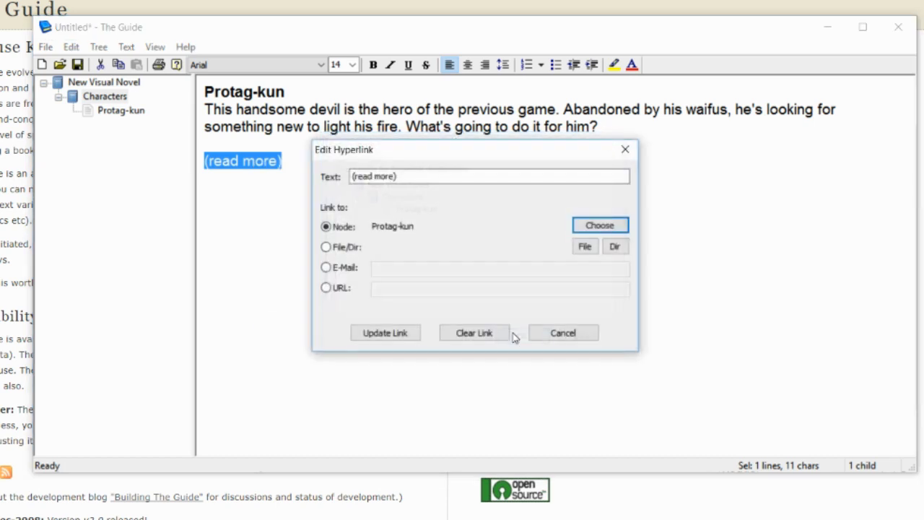
left_click(412, 332)
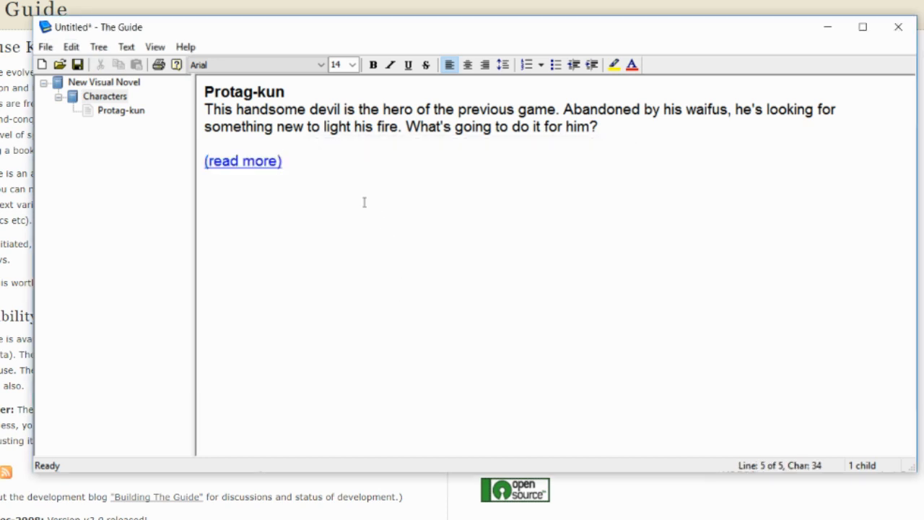
On the Characters page, add the bold heading "Rival-sama" below the "(read more)" link, leaving two blank lines between them.
left_click(113, 111)
left_click(105, 96)
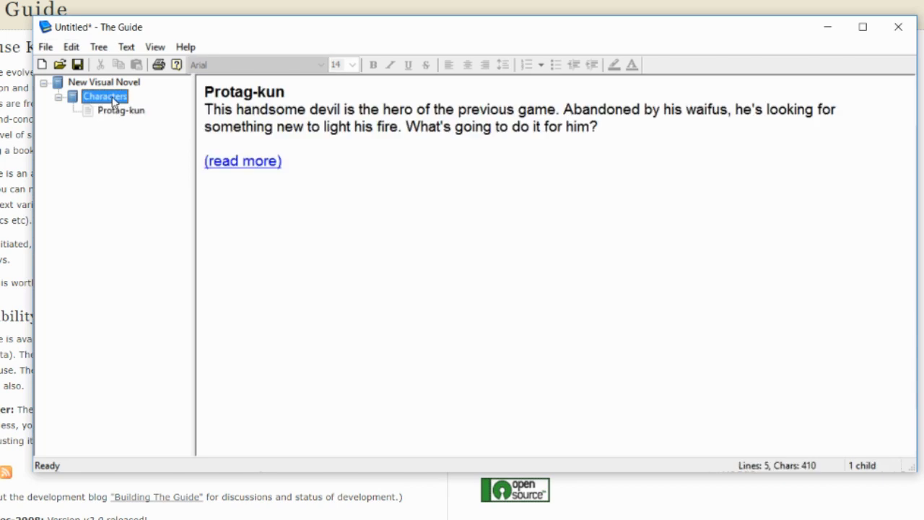
right_click(113, 97)
left_click(430, 215)
key("Return")
key("Return")
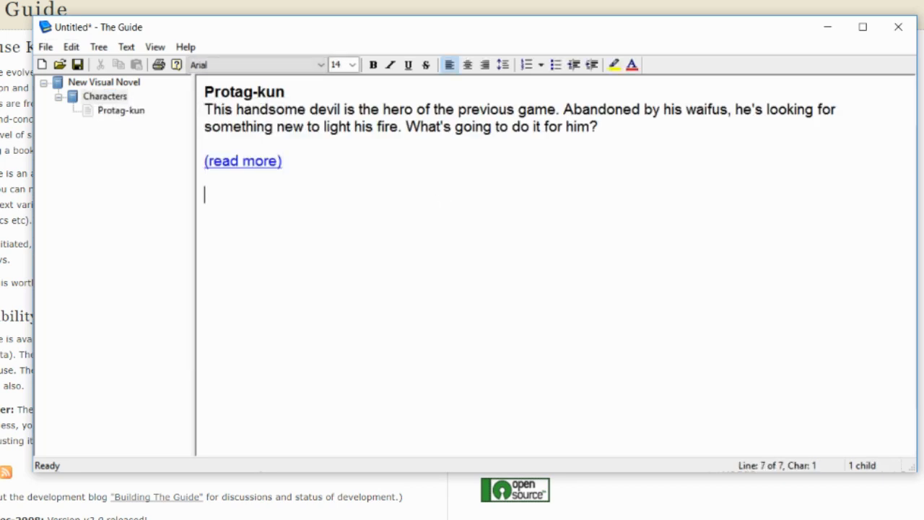
key("Return")
key("ctrl+b")
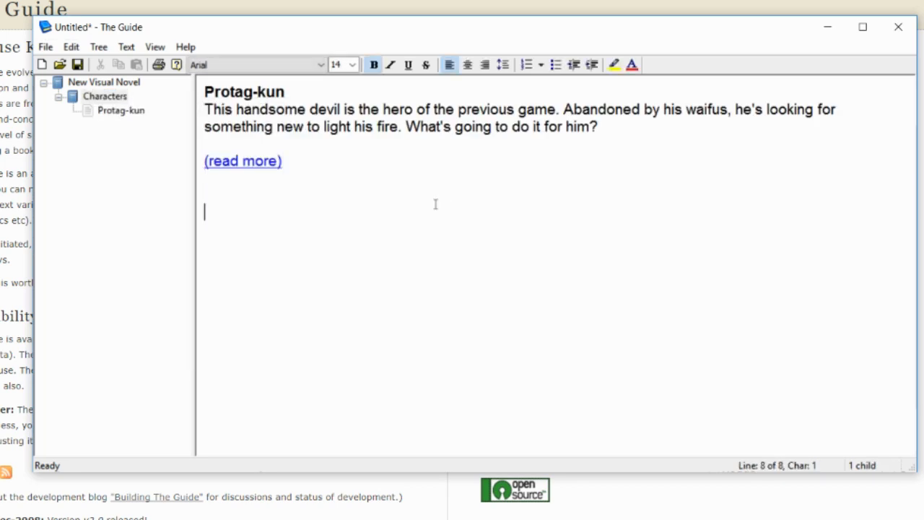
type("Rival-sama")
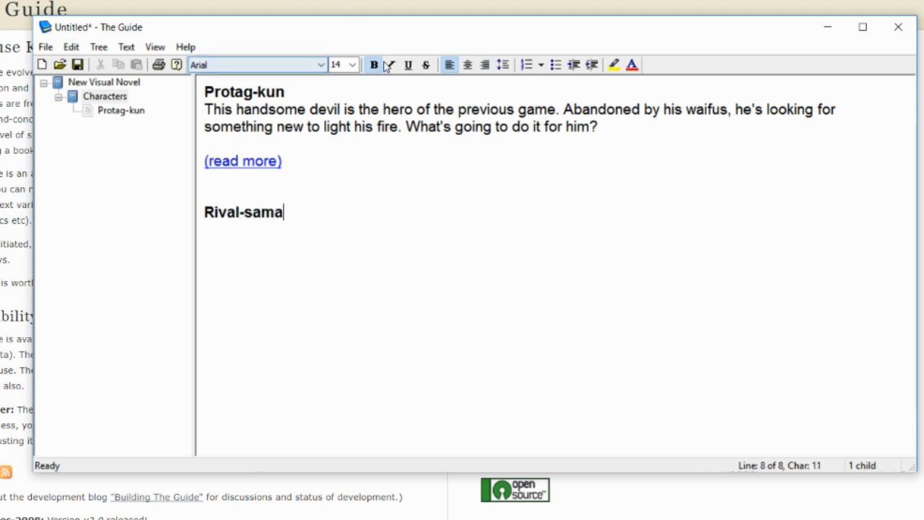
Under Rival-sama, add the non-bold text "This guy was a JERK to Protag-kun in the first game but now he's forced to ally himself with Protag-kun.".
key("ctrl+b")
type("Th")
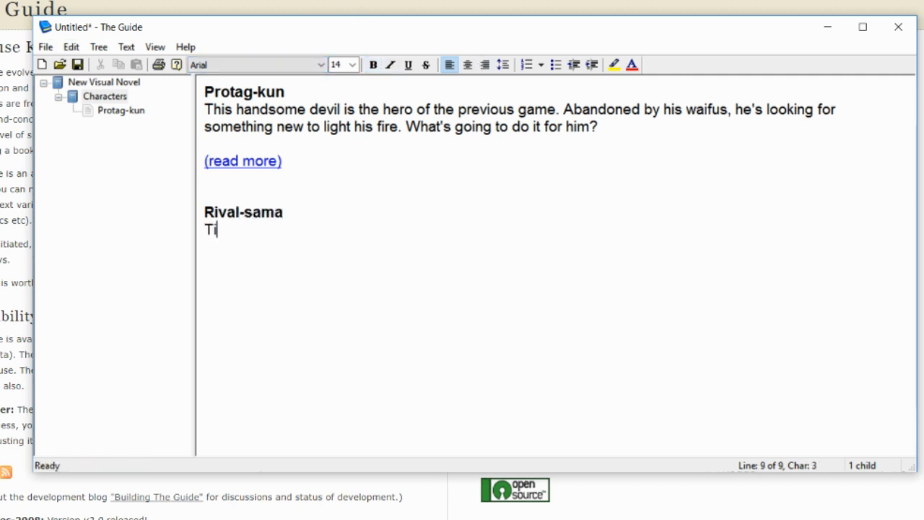
type("is guy was a ")
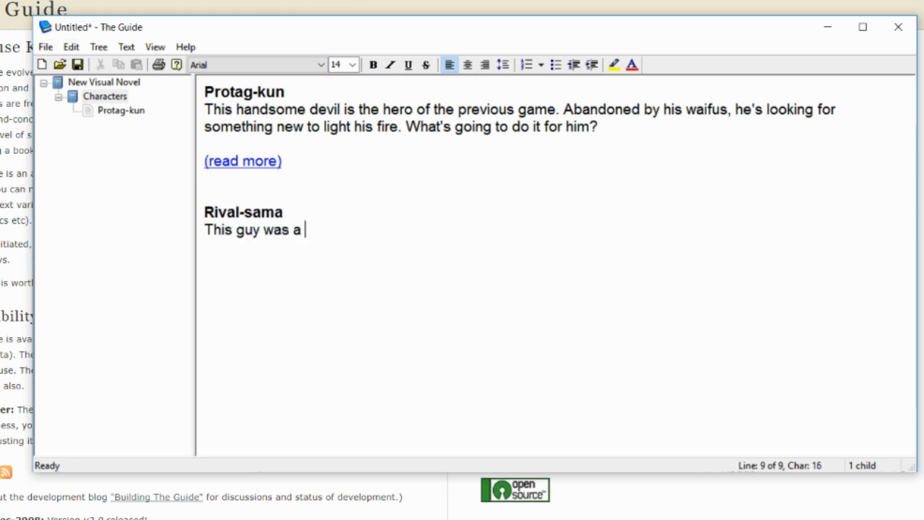
type("JERK to Prot")
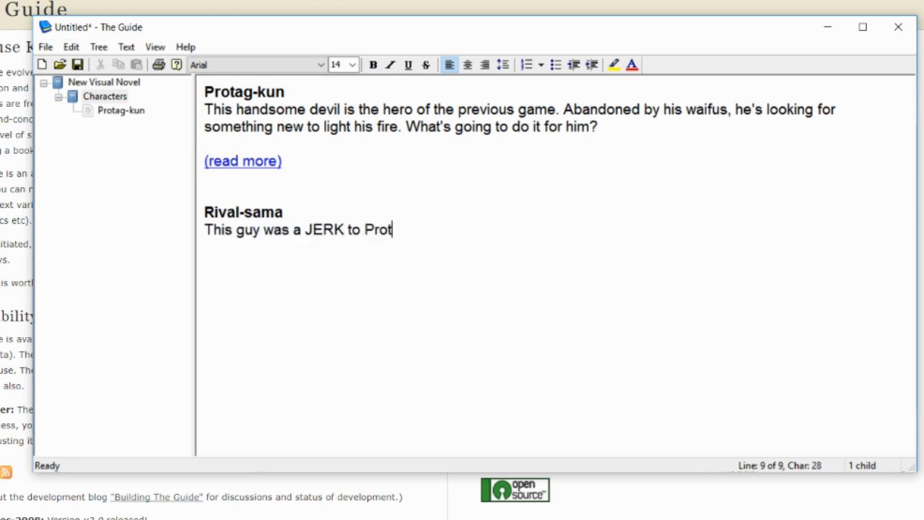
type("ag-kun in the f")
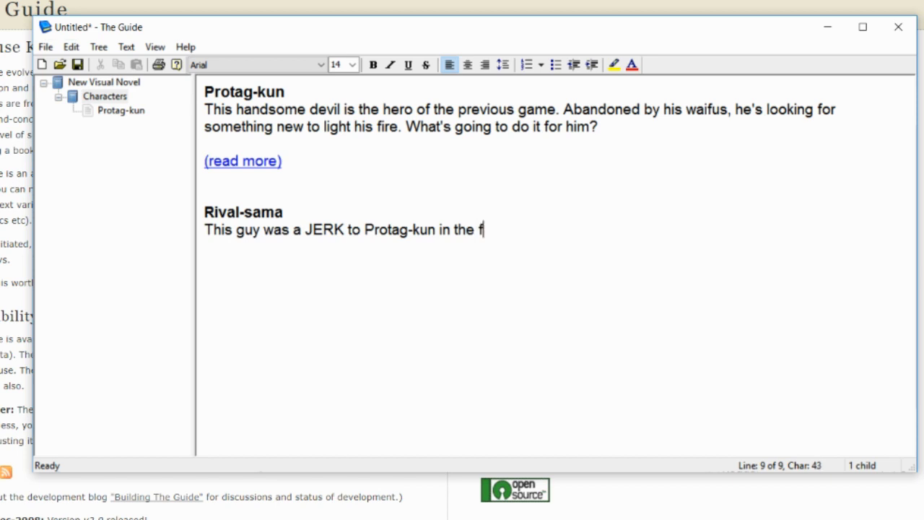
type("irst game but n")
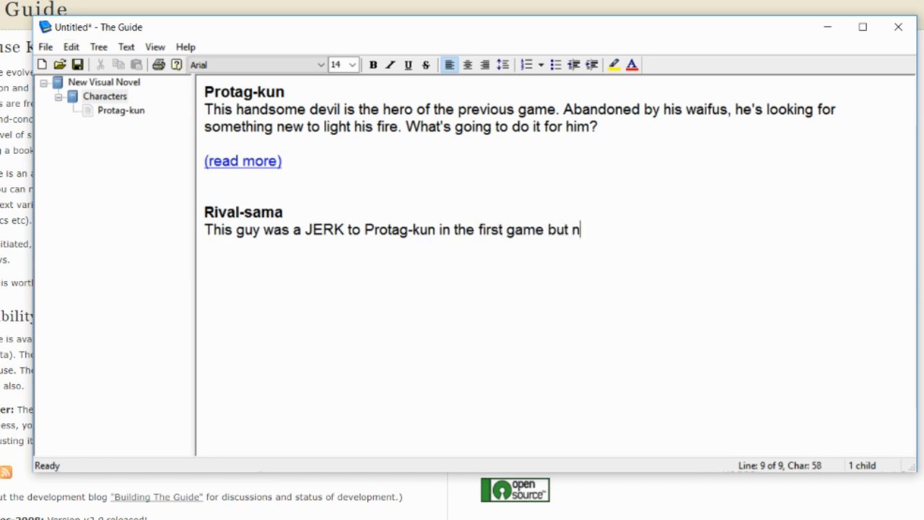
type("ow he's forced")
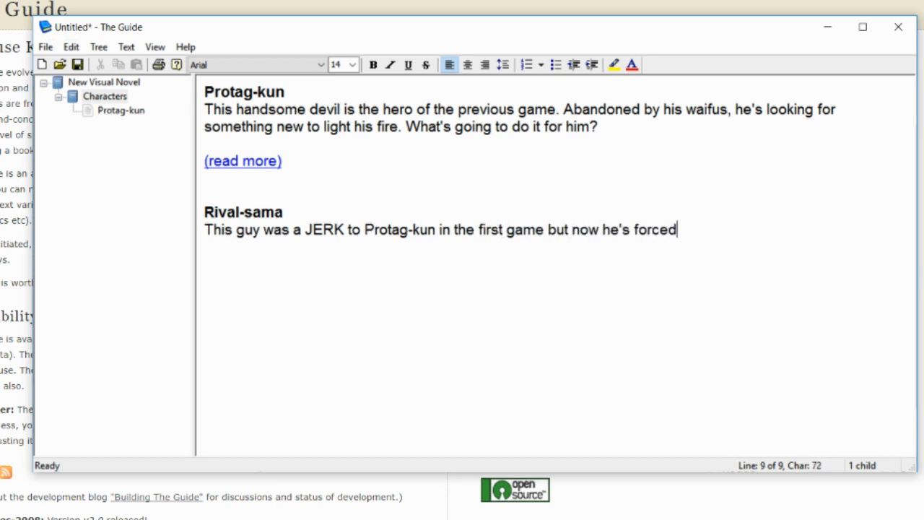
type(" to ally himself w")
key("BackSpace")
type("hi")
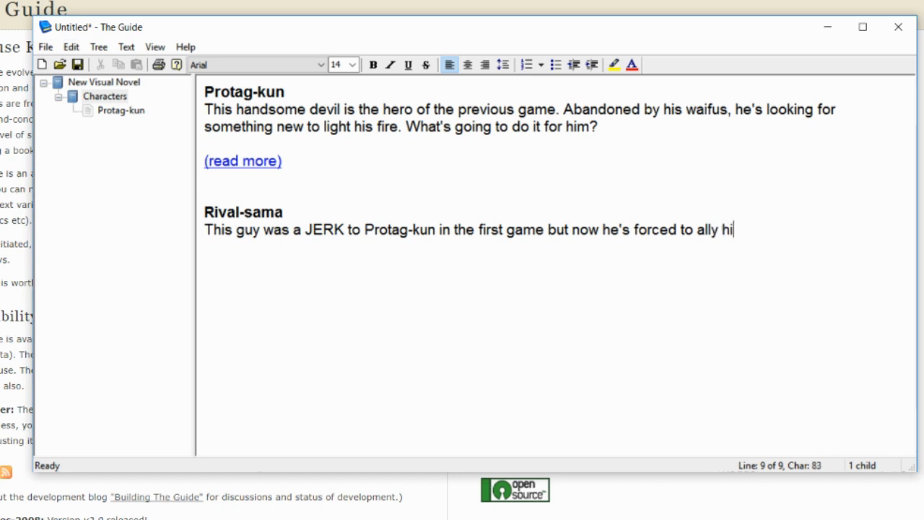
type("mself with Pro")
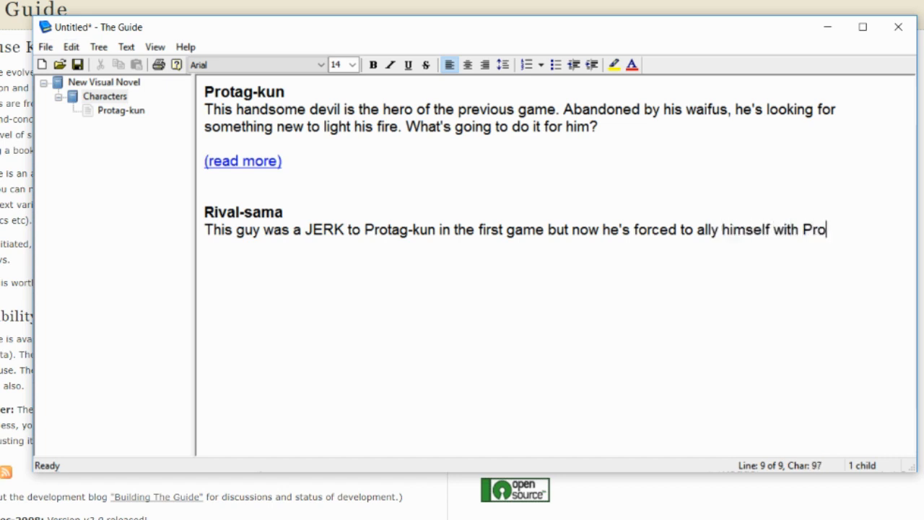
type("tag-kun. ")
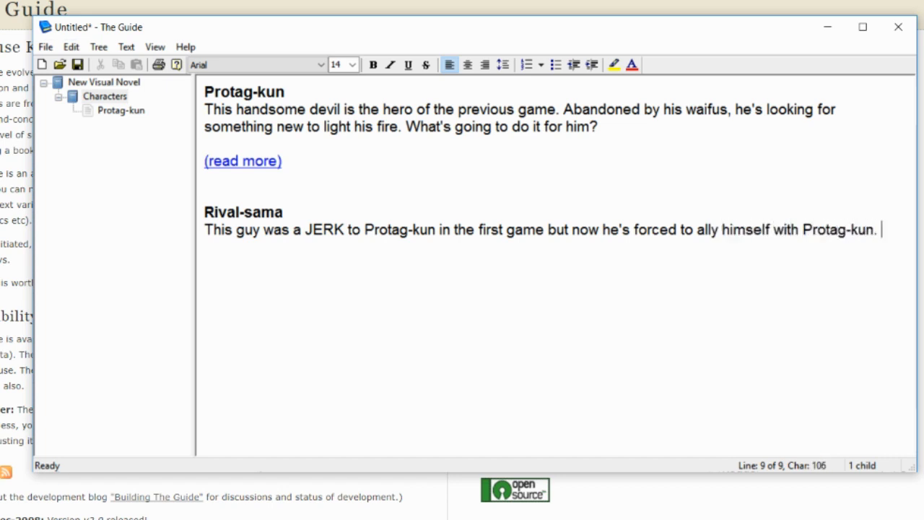
Continue the Rival-sama description with "Will something more blossom between these two, or are they fated to be enemies forever??".
type("Will something m")
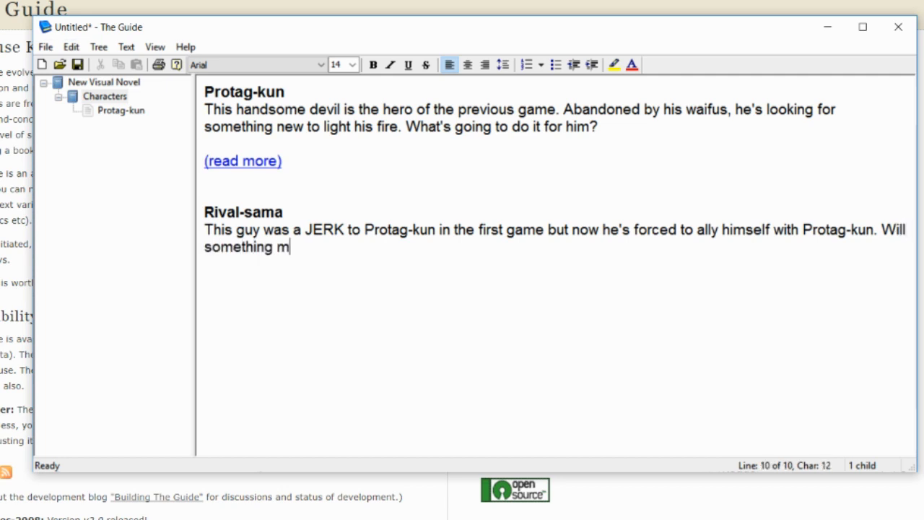
type("ore blossom between")
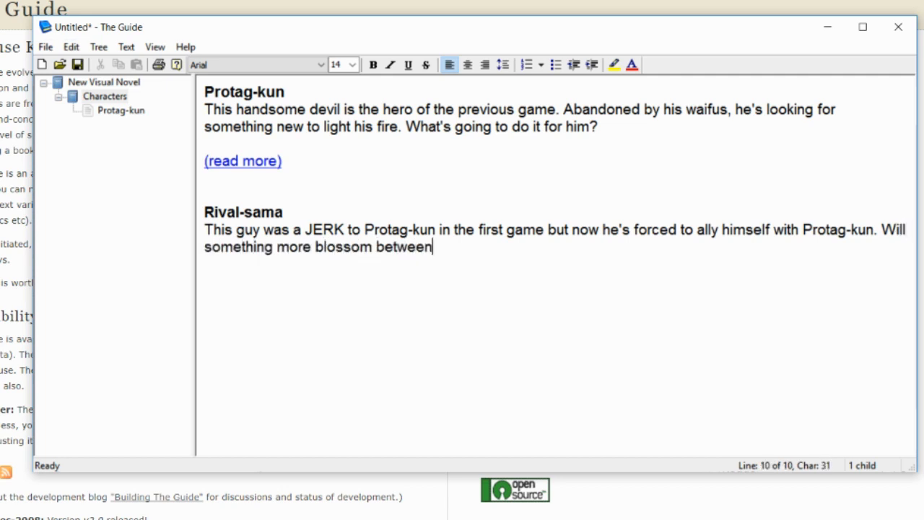
type(" these two, or ar")
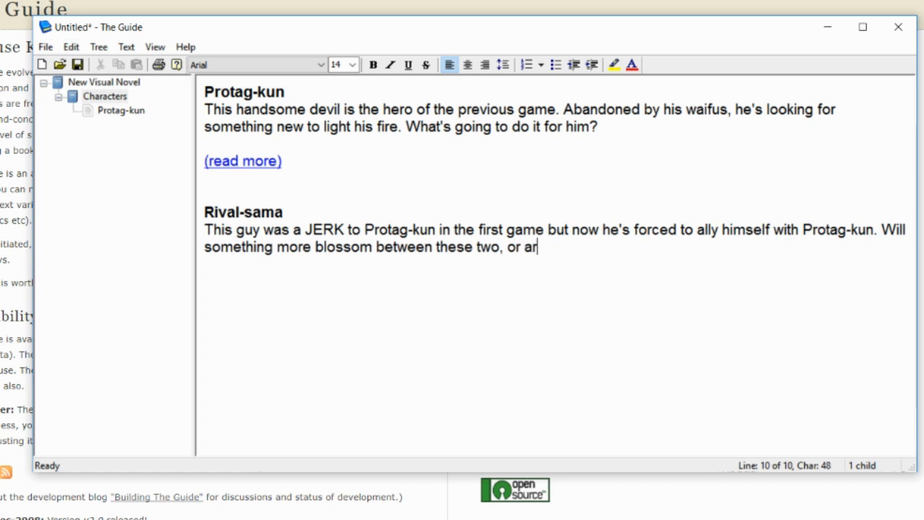
type("e they fated to be")
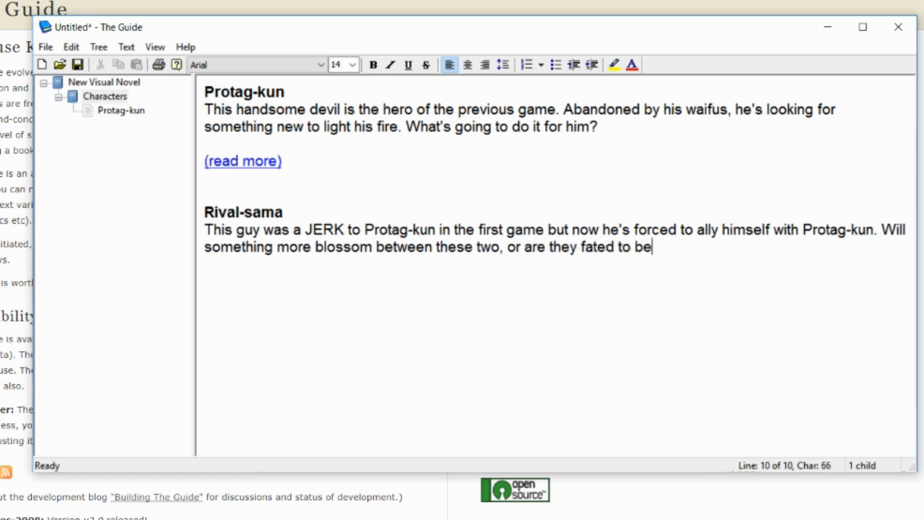
type(" enemies fore")
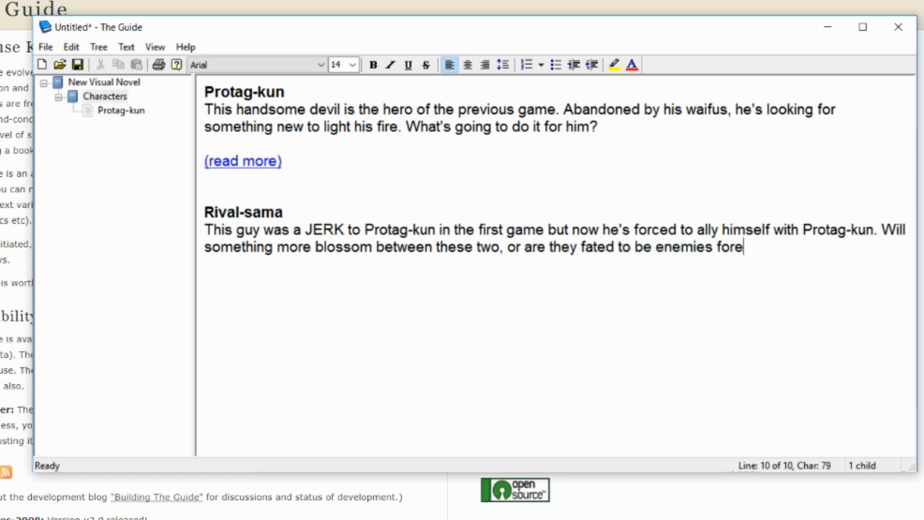
type("ver??")
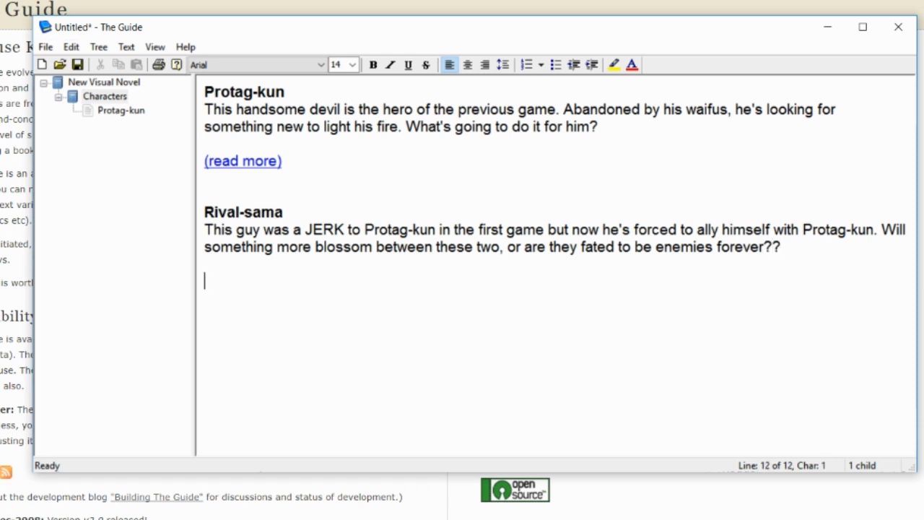
Add the line "(read more)" below the Rival-sama description, separated by one blank line.
type("  (read more")
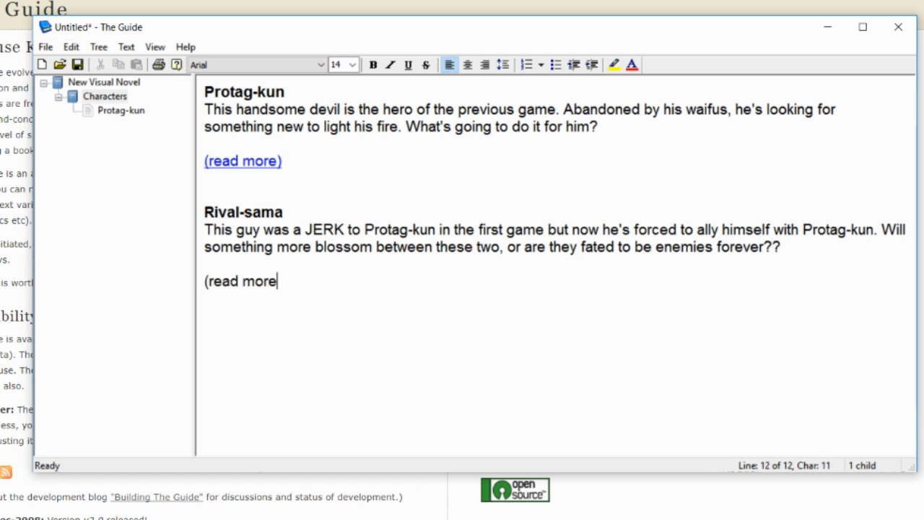
type(")")
key("shift+Home")
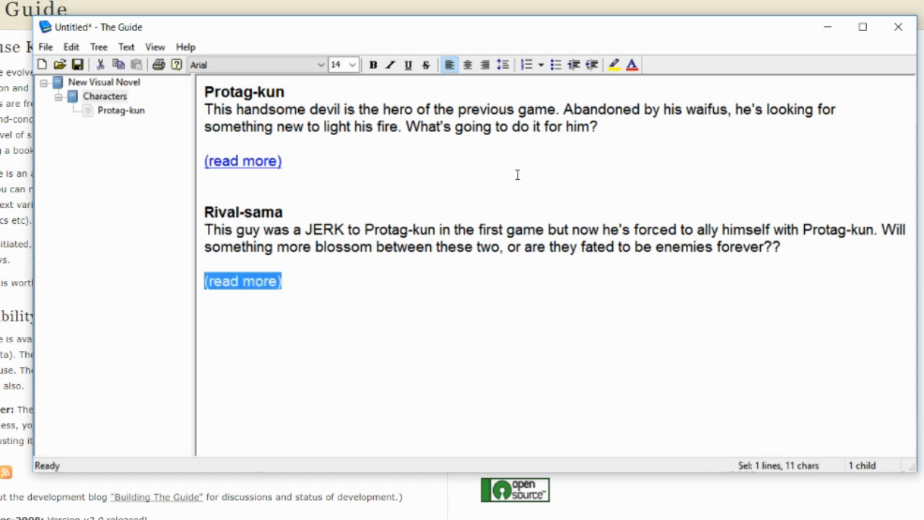
Add a child page named "Rival-sama" under the Characters page.
right_click(116, 97)
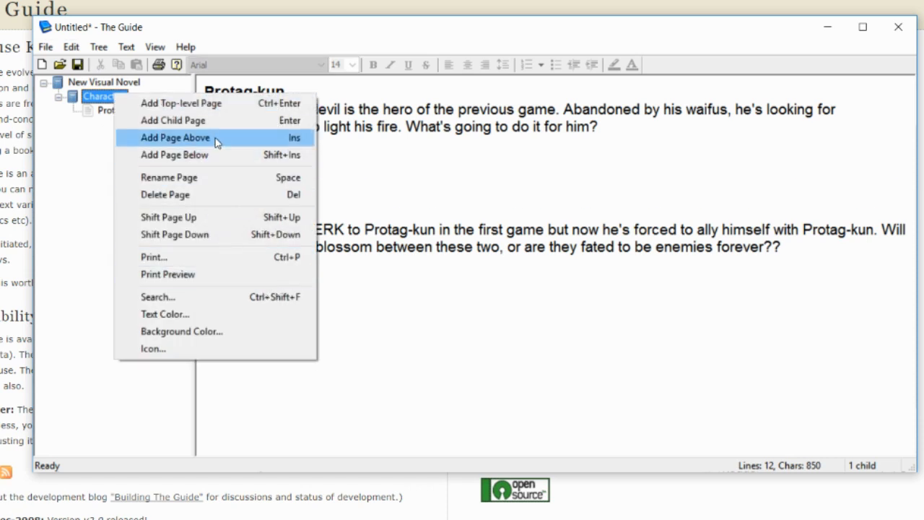
left_click(177, 121)
type("Rival")
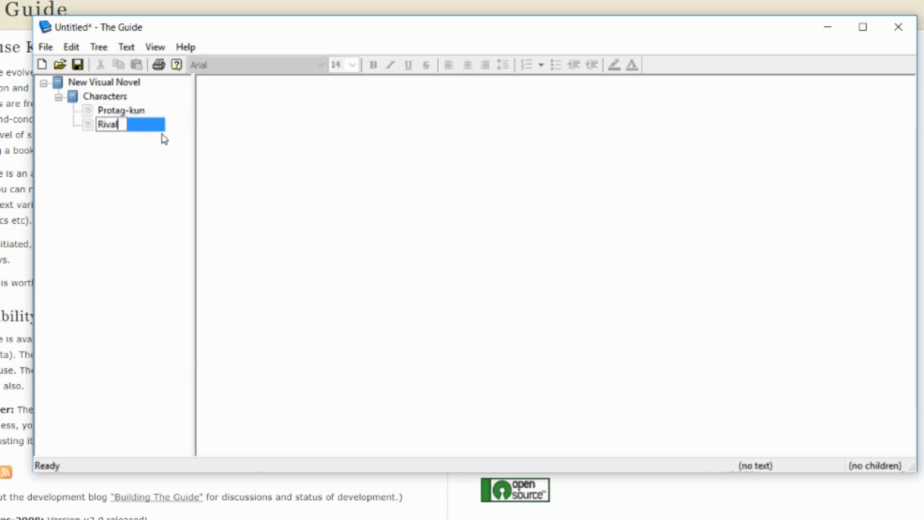
type("-sama")
key("Return")
On the Characters page, hyperlink the "(read more)" text below the Rival-sama description to the Rival-sama node.
left_click(113, 97)
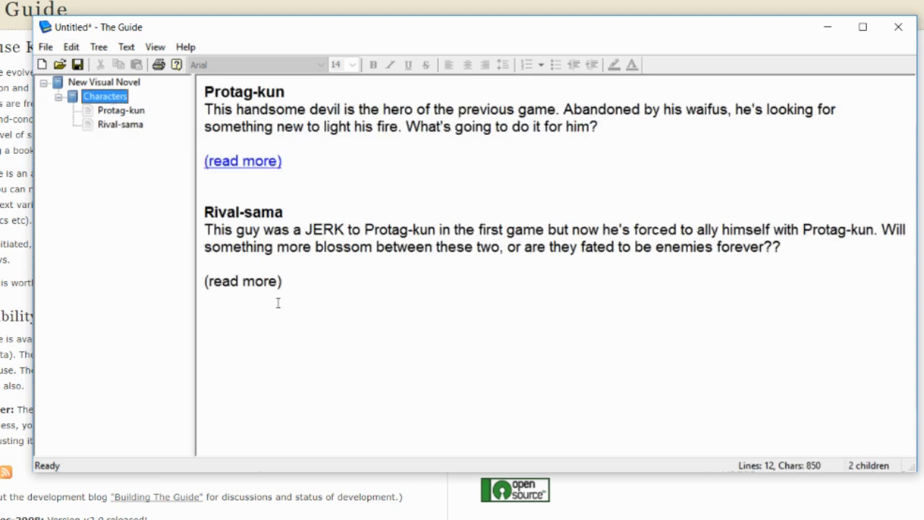
left_click_drag(277, 303, 204, 301)
right_click(230, 278)
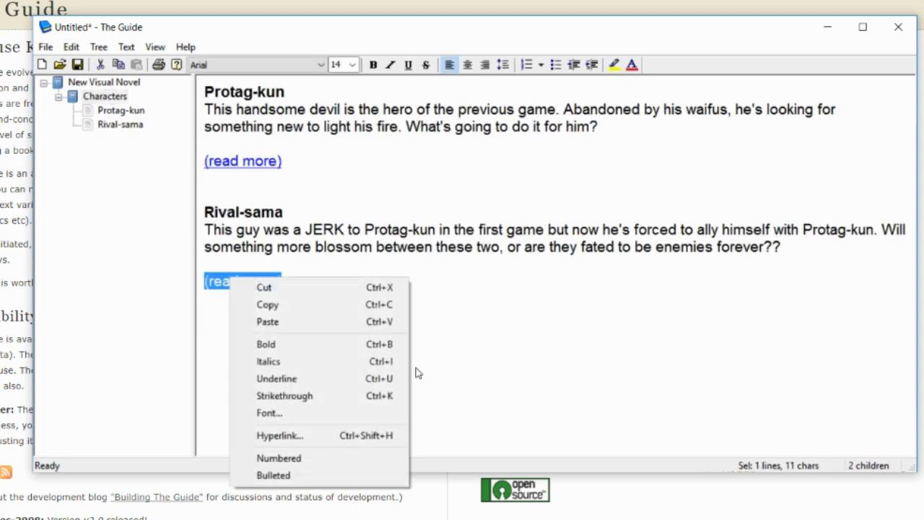
left_click(365, 433)
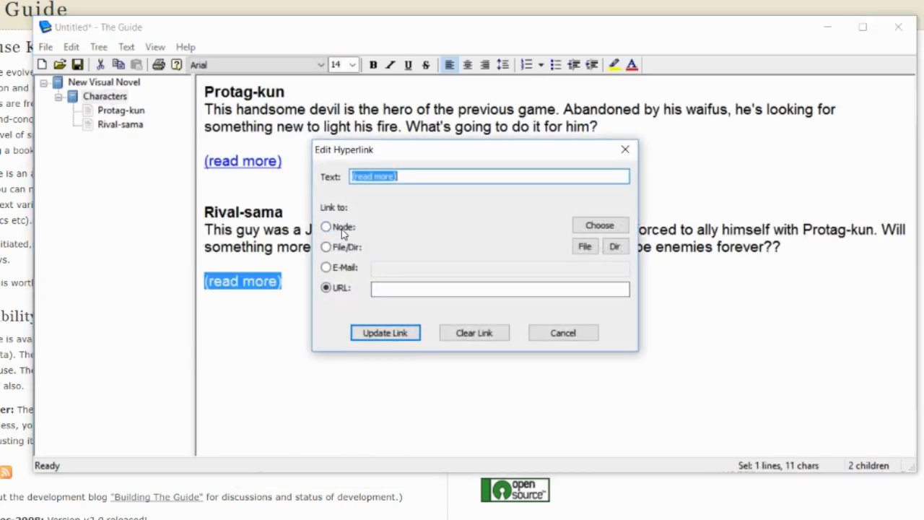
left_click(340, 228)
left_click(602, 225)
left_click(418, 223)
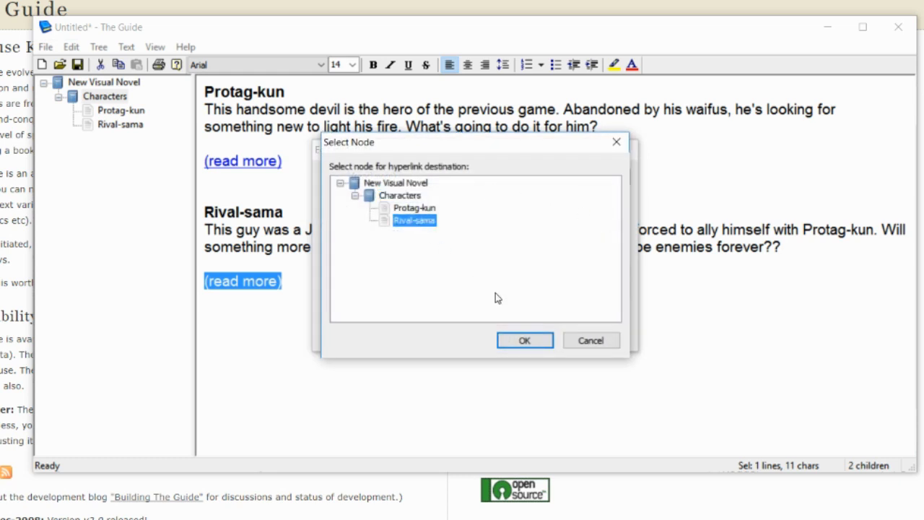
left_click(531, 340)
left_click(391, 333)
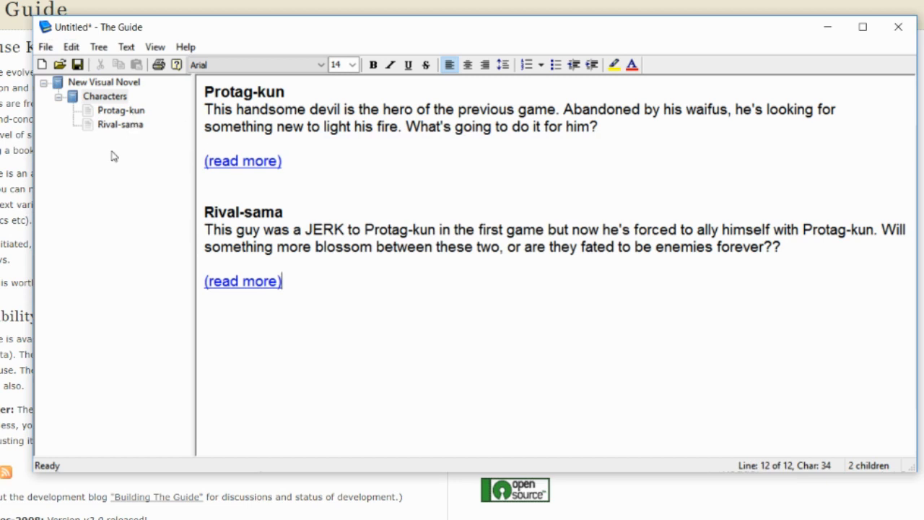
Review the outline's hierarchy by viewing the New Visual Novel, Characters and Protag-kun pages and collapsing and expanding the Characters branch.
left_click(110, 113)
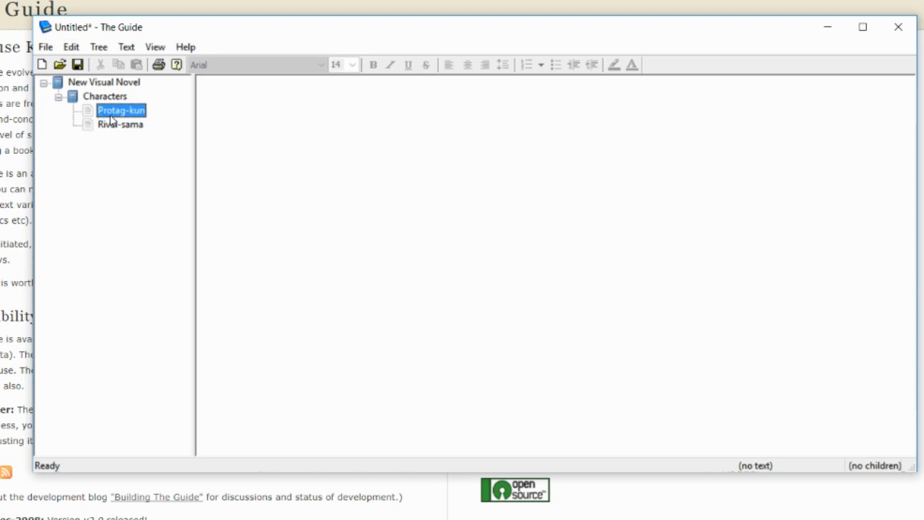
left_click(57, 97)
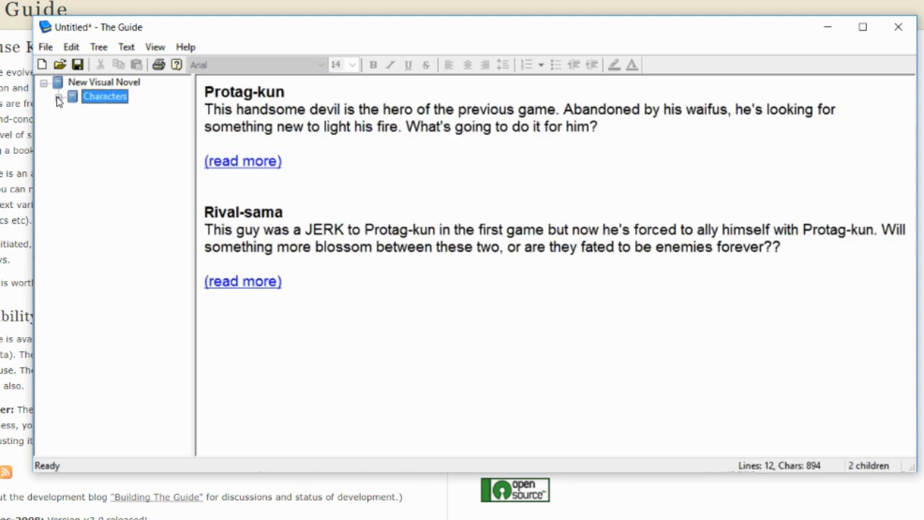
left_click(58, 98)
left_click(116, 112)
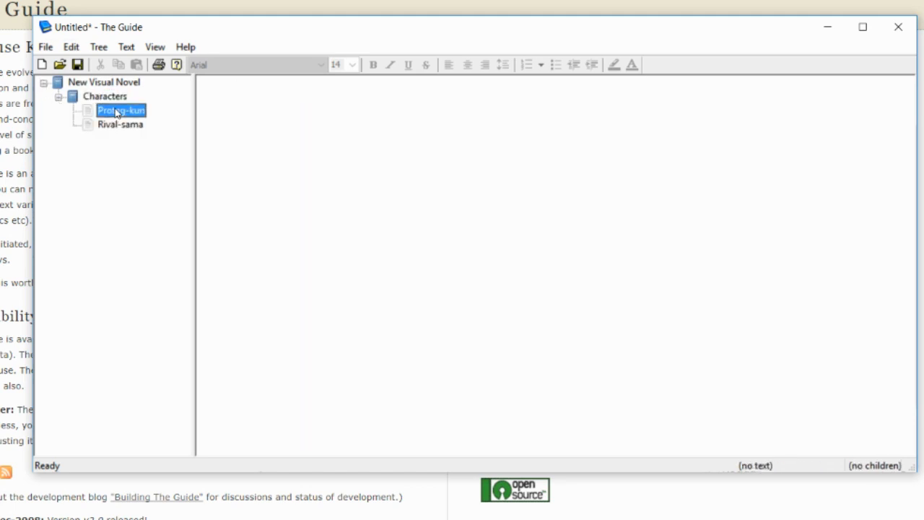
left_click(88, 98)
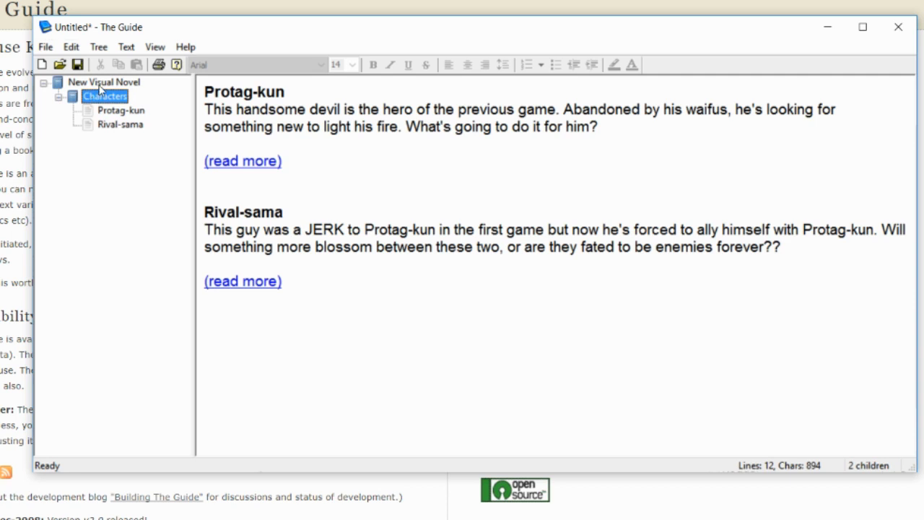
left_click(106, 84)
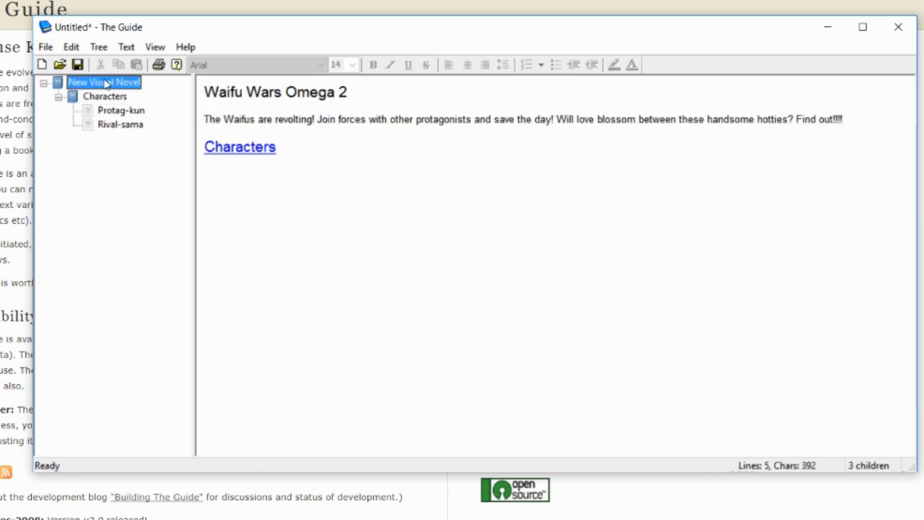
left_click(112, 99)
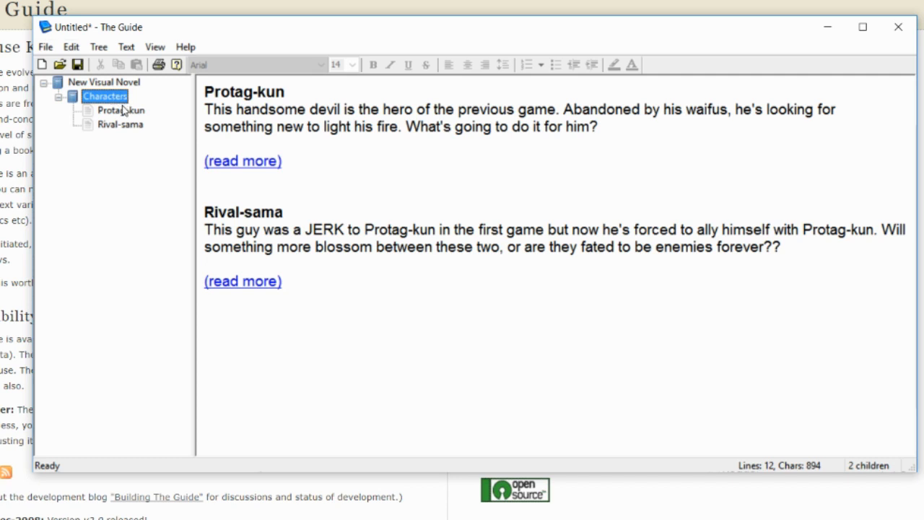
left_click(122, 110)
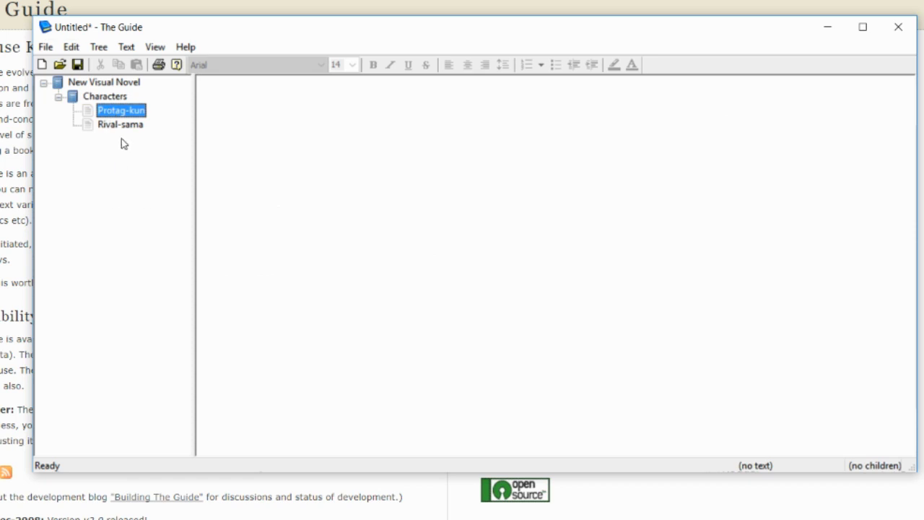
left_click(103, 96)
left_click(111, 113)
left_click(103, 96)
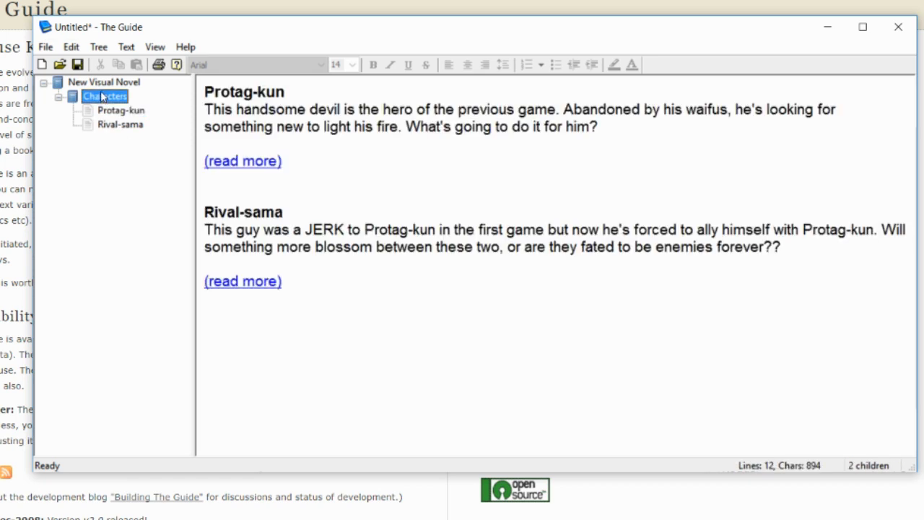
double_click(102, 93)
left_click(103, 85)
left_click(86, 98)
left_click(59, 97)
Try the "(read more)" link under the Protag-kun description and return to the Characters page.
left_click(248, 167)
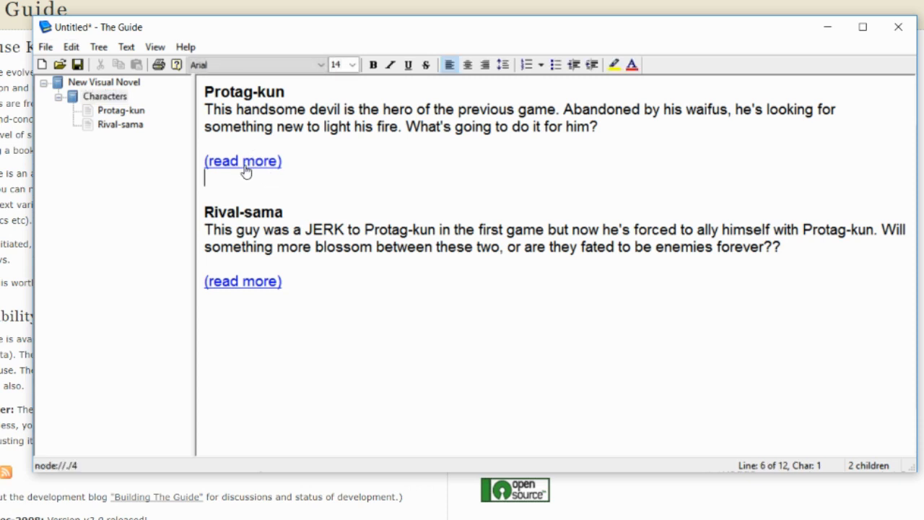
left_click(94, 111)
key("Up")
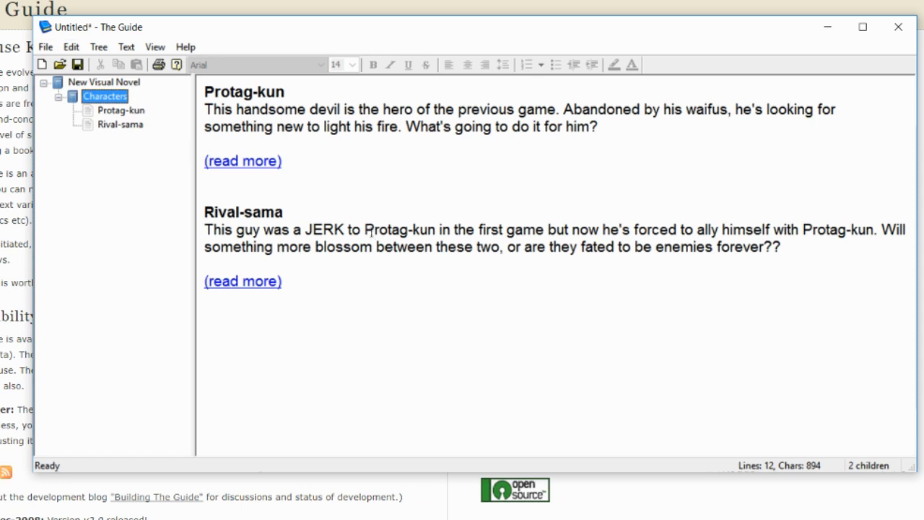
In the Rival-sama description, hyperlink the first "Protag-kun" mention to the Protag-kun node, leaving a single plain space after the link.
left_click_drag(366, 231, 438, 231)
right_click(425, 236)
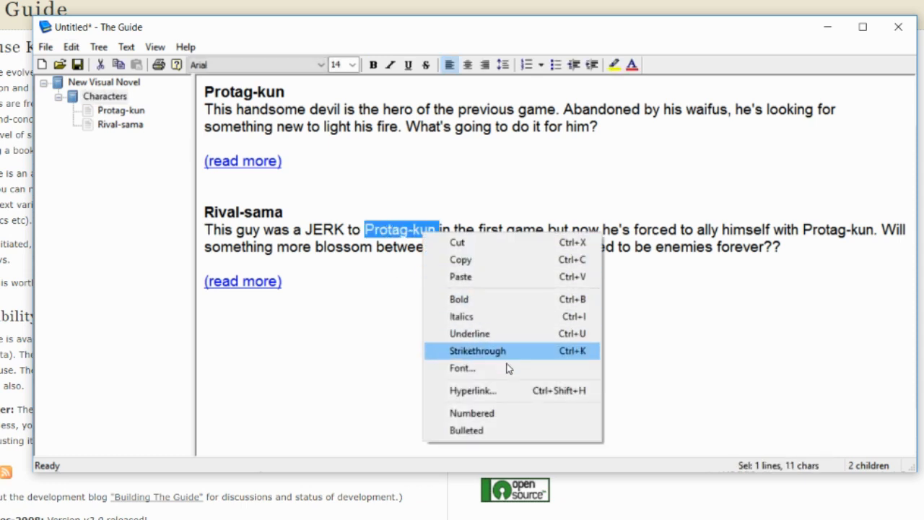
left_click(505, 390)
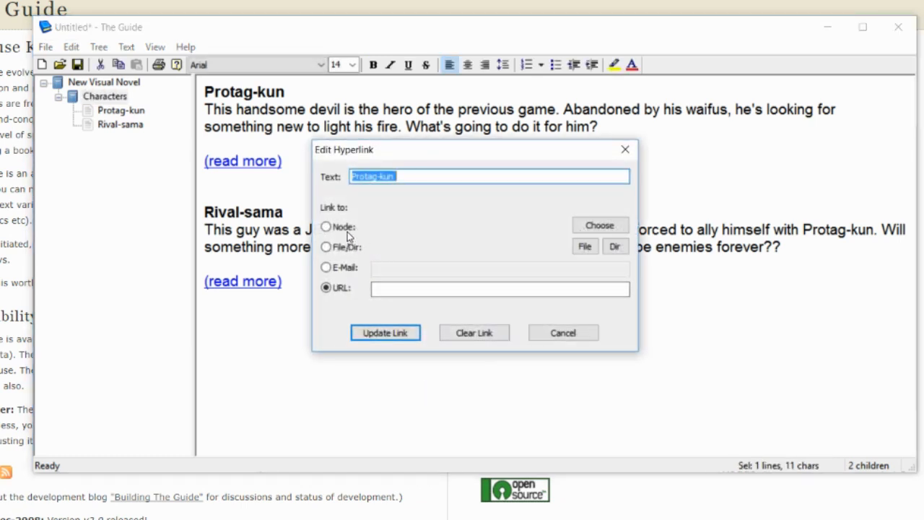
left_click(344, 227)
left_click(599, 226)
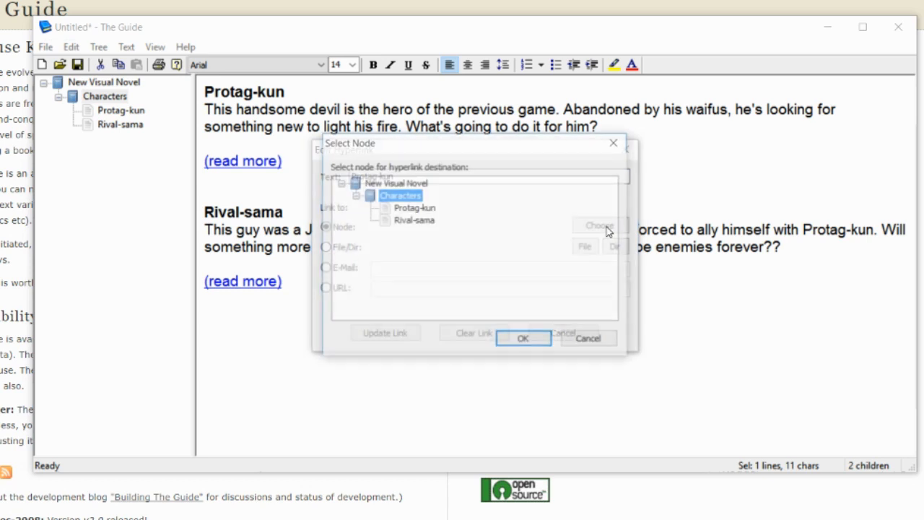
left_click(415, 208)
left_click(541, 346)
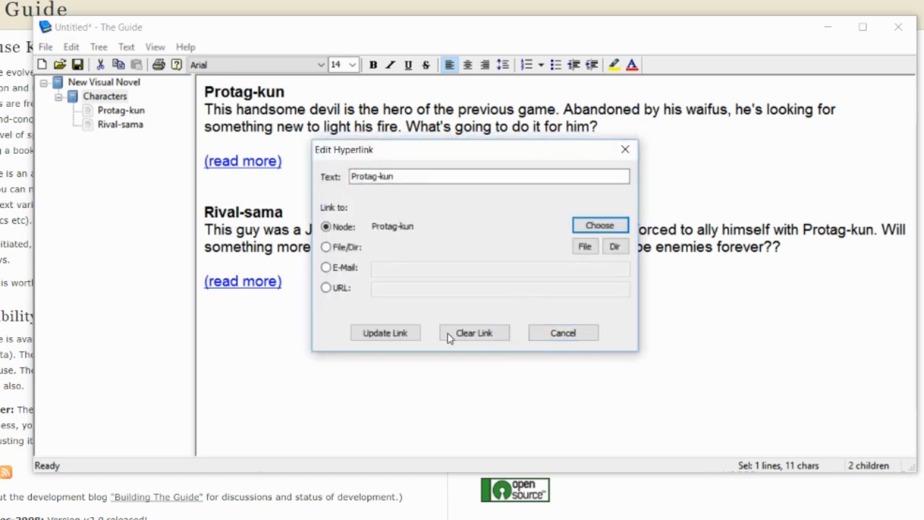
left_click(398, 339)
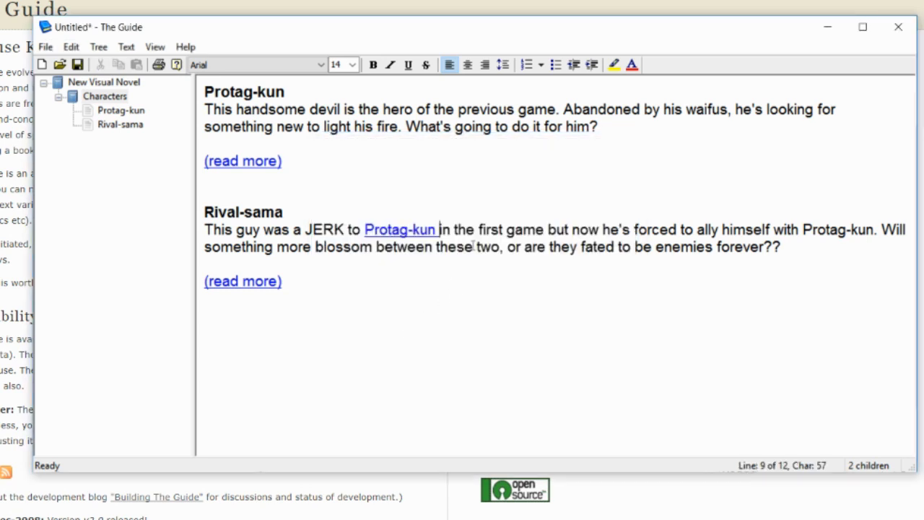
key("BackSpace")
Try the "Protag-kun" link in the Rival-sama description and return to the Characters page.
left_click(401, 230)
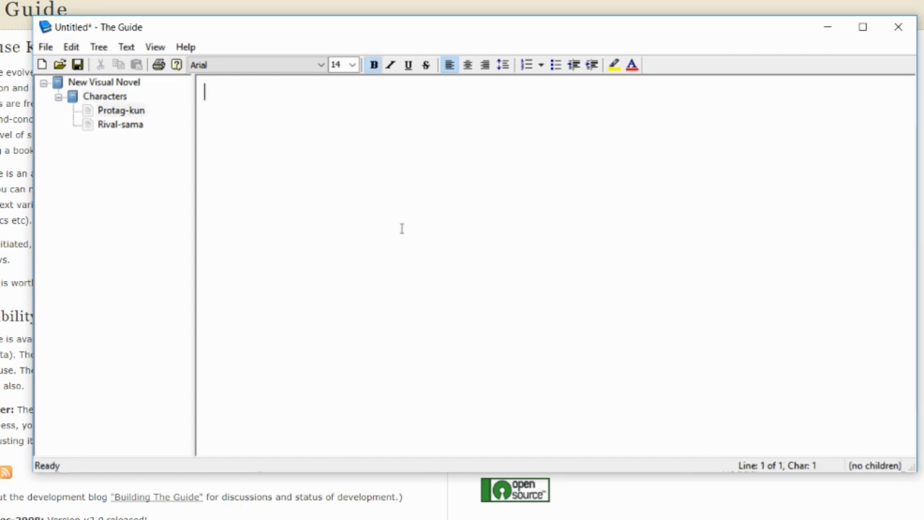
left_click(114, 111)
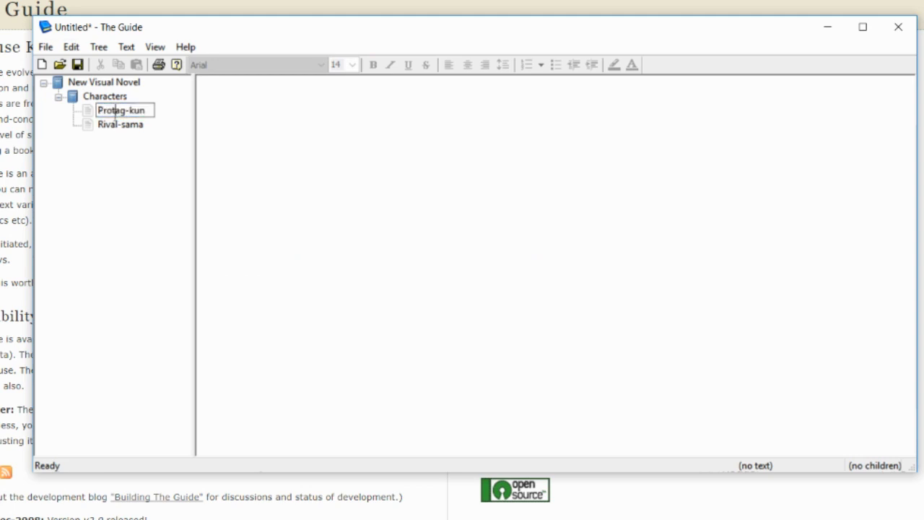
left_click(111, 99)
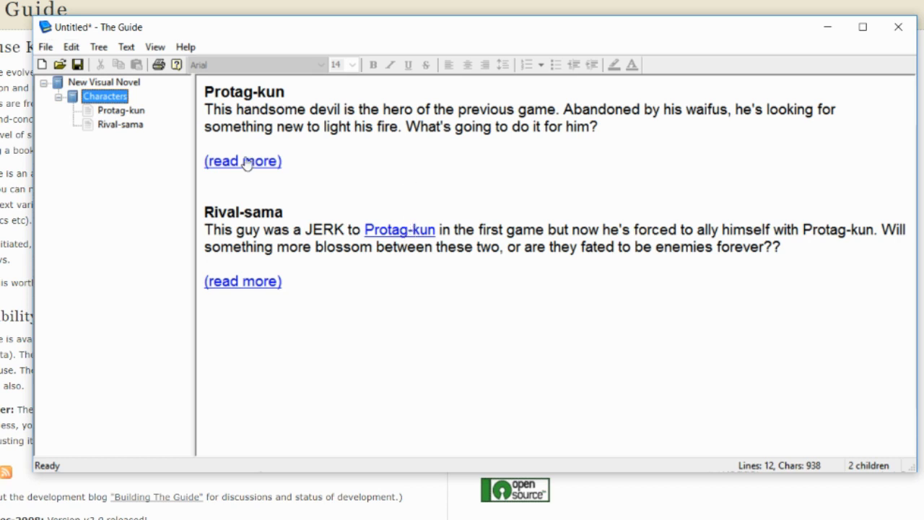
Collapse the Characters branch and add a child page named "Scenes" under New Visual Novel.
left_click(59, 98)
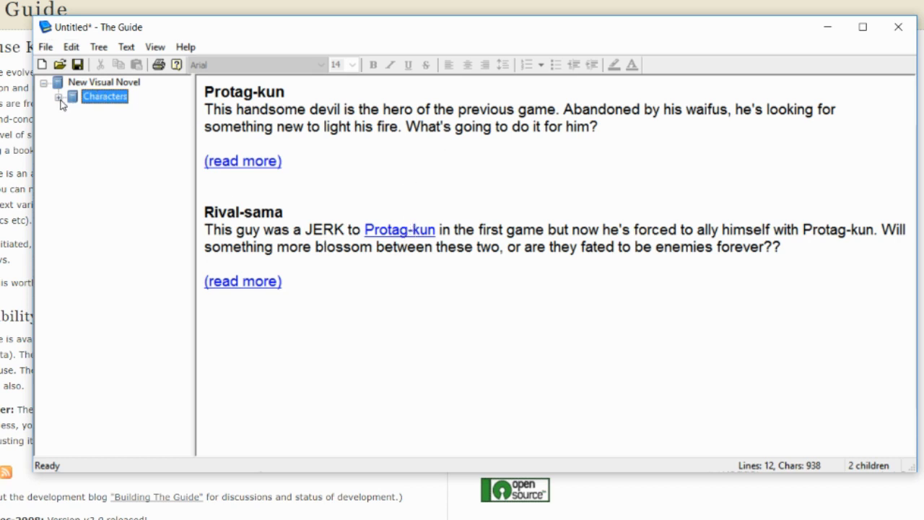
right_click(109, 85)
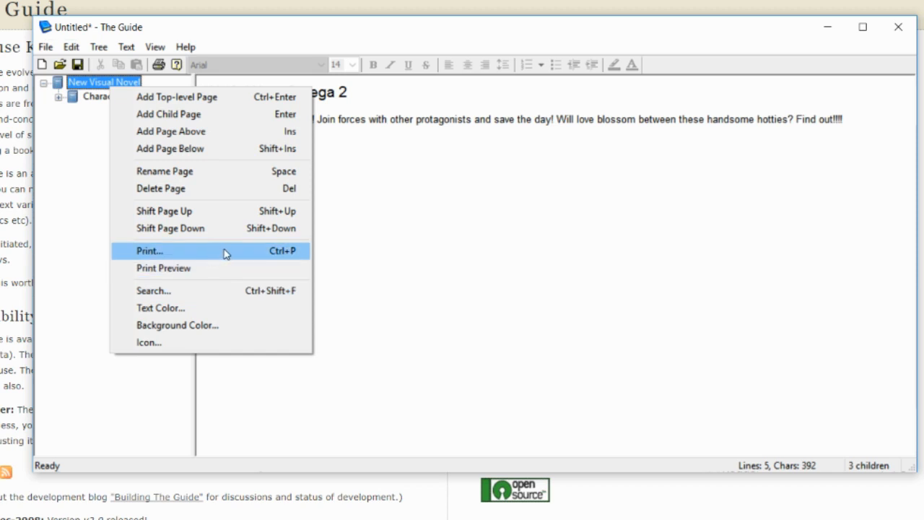
left_click(205, 121)
type("Scenes")
key("Return")
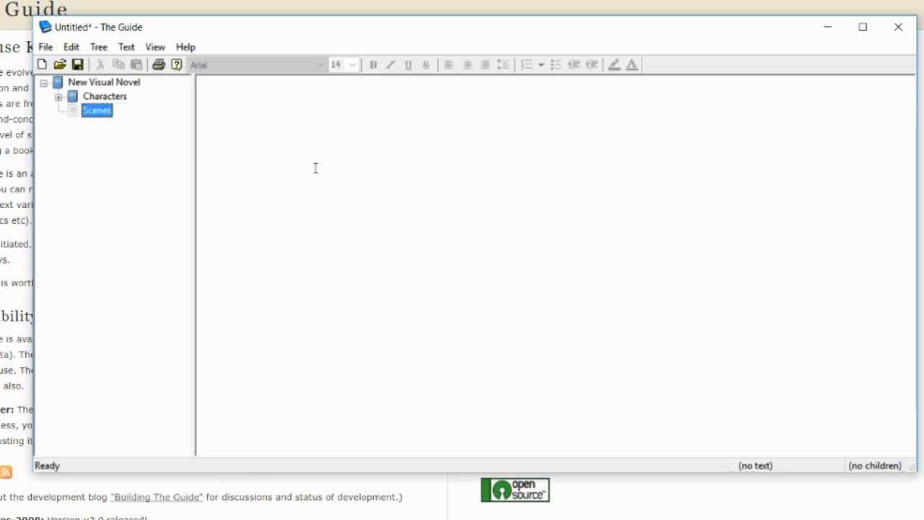
On the Scenes page, write "Protag-kun: Rival-sama! How could you do this to me?" at font size 26, followed by a blank line.
left_click(316, 168)
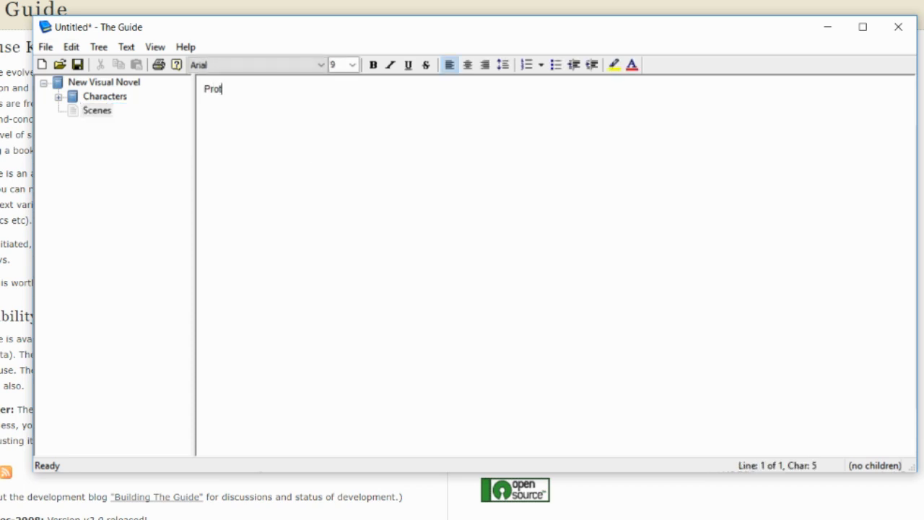
key("ctrl+a")
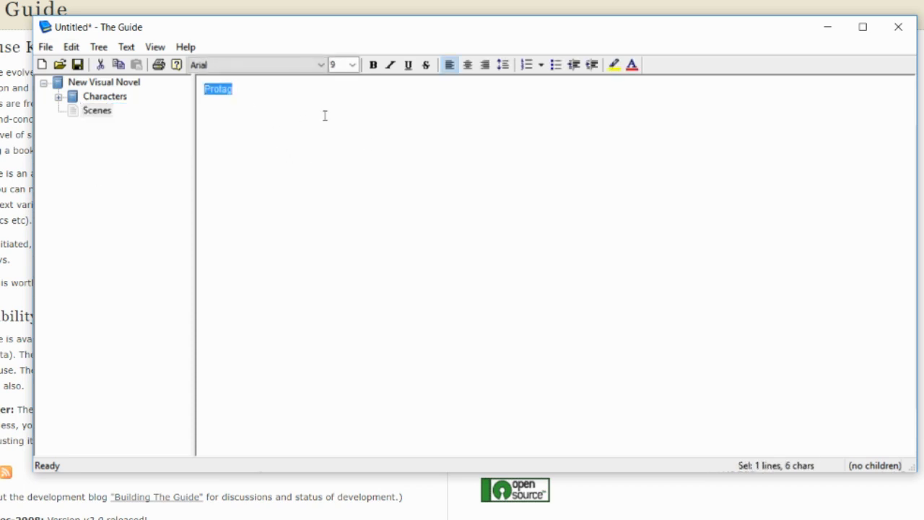
key("BackSpace")
left_click(352, 65)
left_click(333, 189)
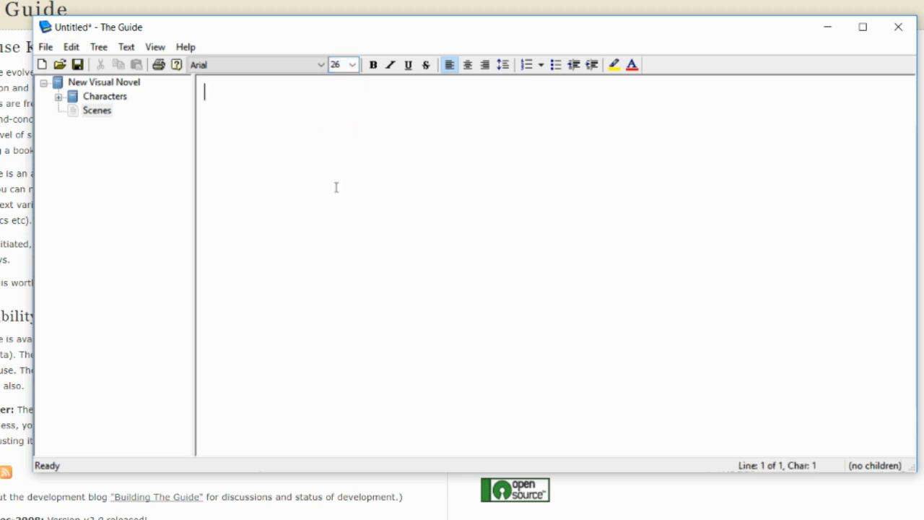
type("Protag-k")
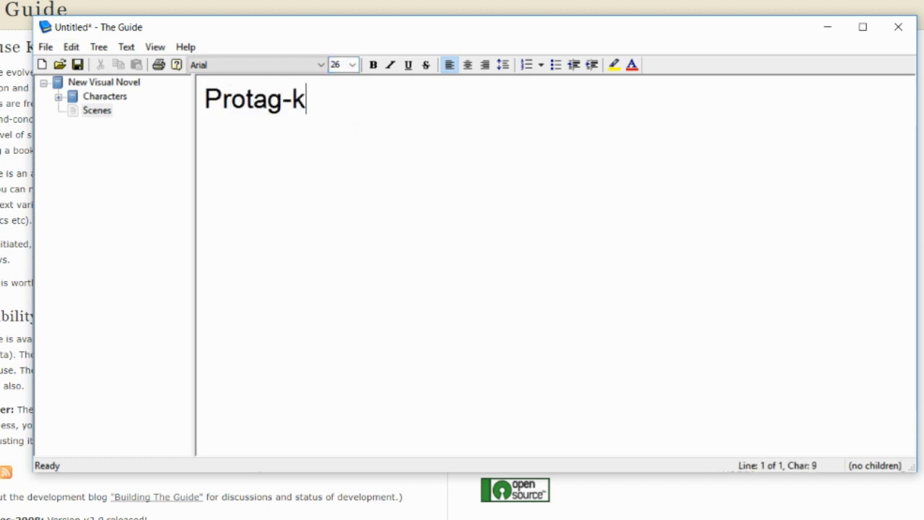
type("un: Rival-sama")
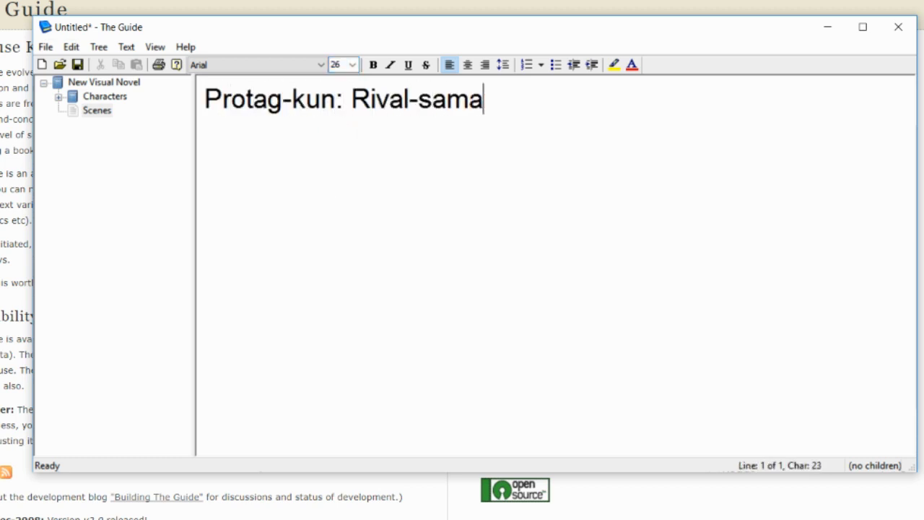
type("! How could you do this to me?")
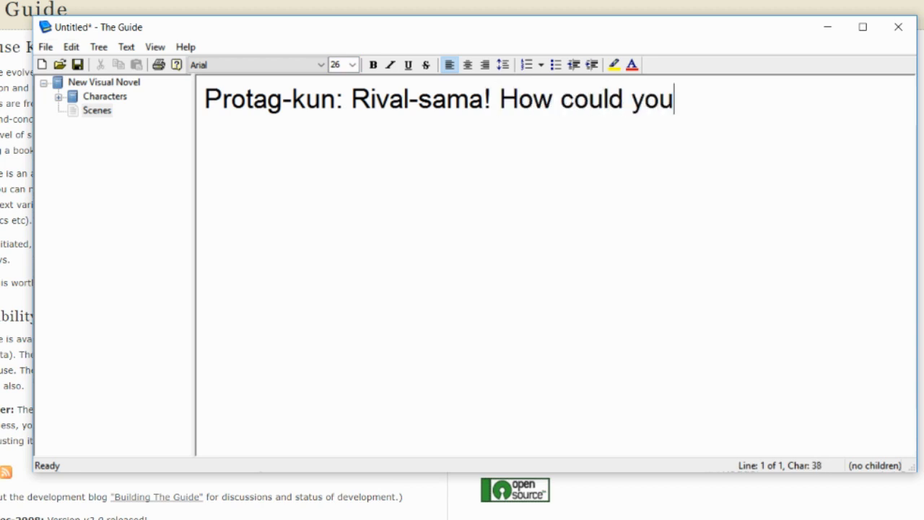
key("Return")
key("Return")
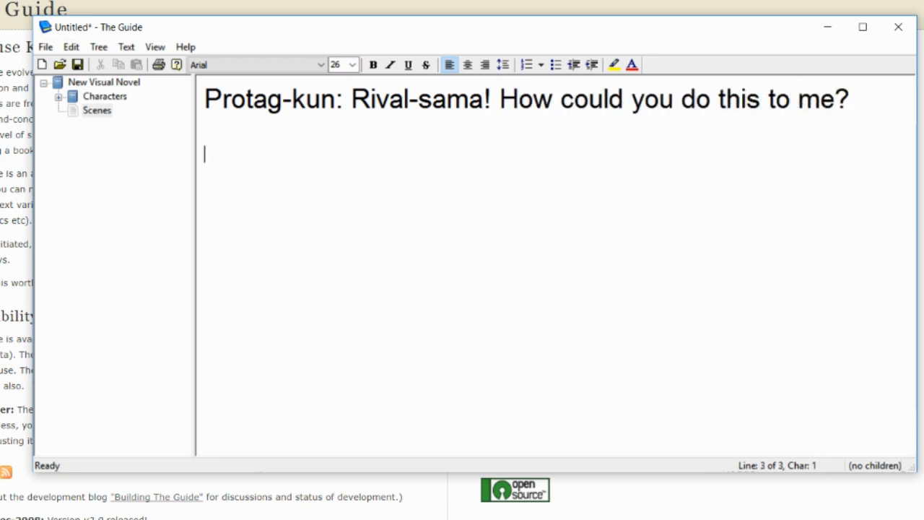
Add the reply "Rival-sama: Protag-kun... It's not what you think... The truth is..." below the first dialogue line.
type("Rival-sama: ")
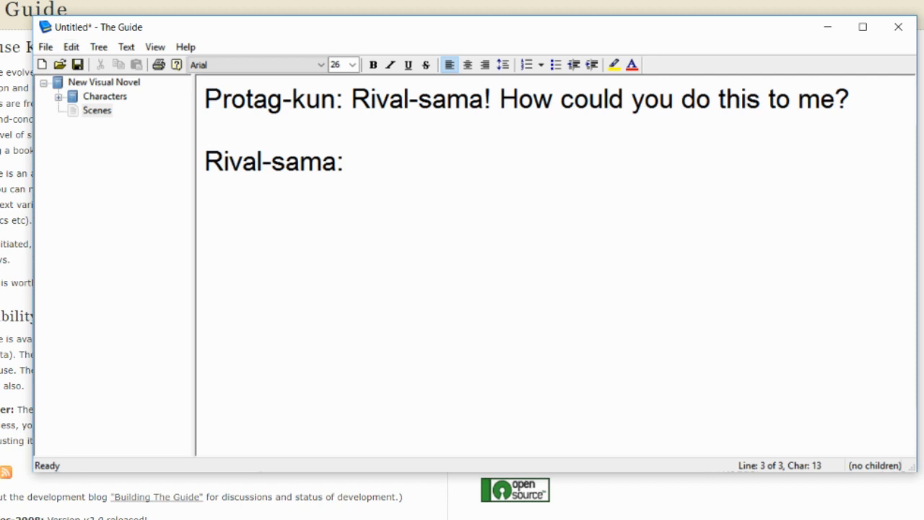
type("Protag-kun..")
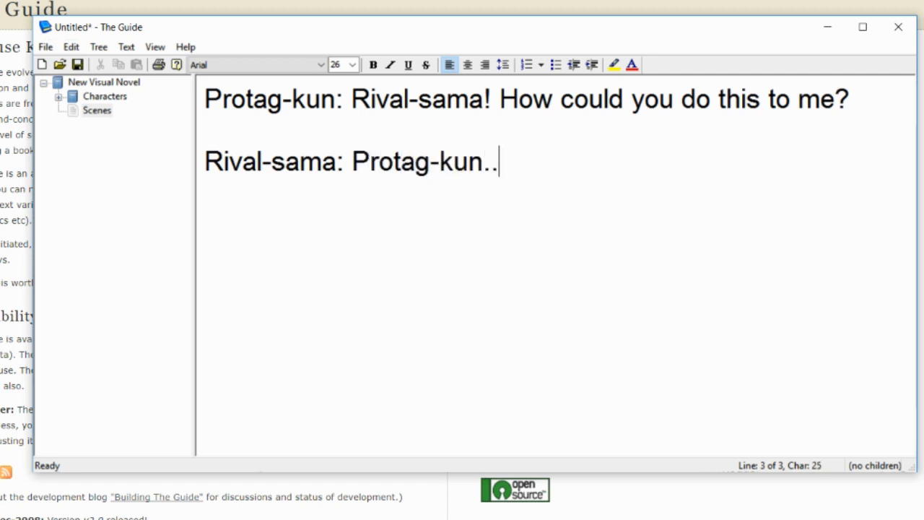
type(". It's not what you")
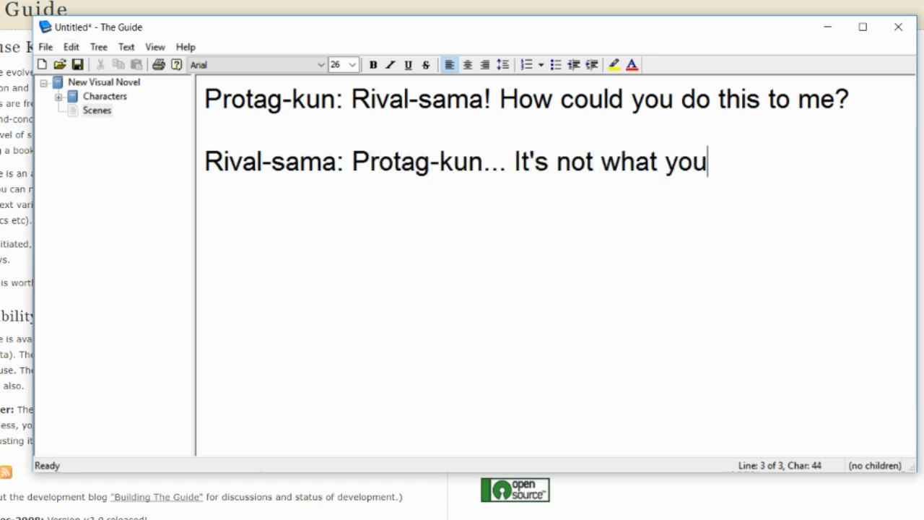
type(" think.")
type(". .")
key("BackSpace")
key("BackSpace")
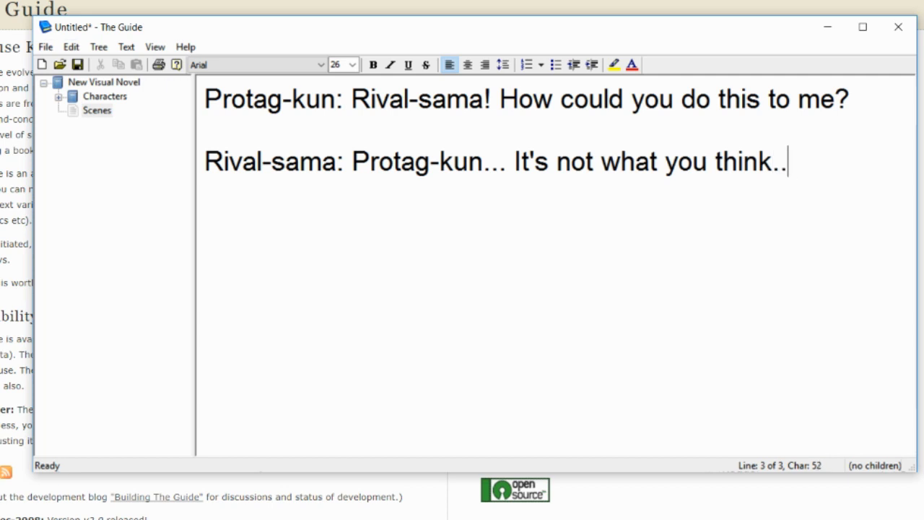
type(",.")
key("BackSpace")
key("BackSpace")
key("BackSpace")
type(". The truth is...")
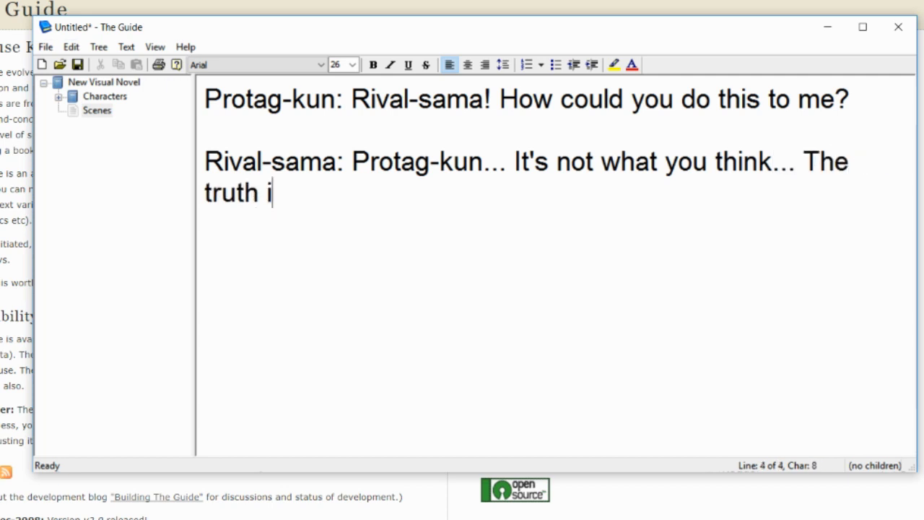
Add the line "Protag-kun: ..." below Rival-sama's reply, separated by a blank line.
key("Return")
key("Return")
type("Protag")
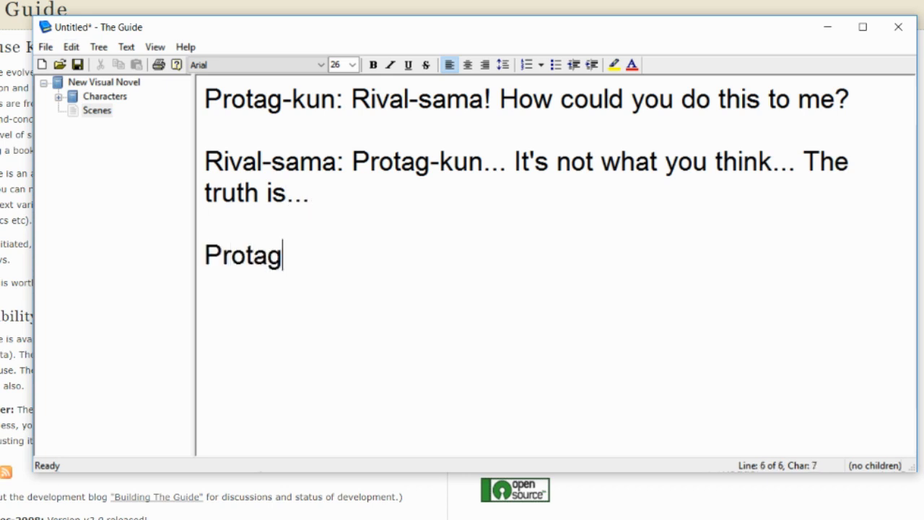
type("-kun: ..")
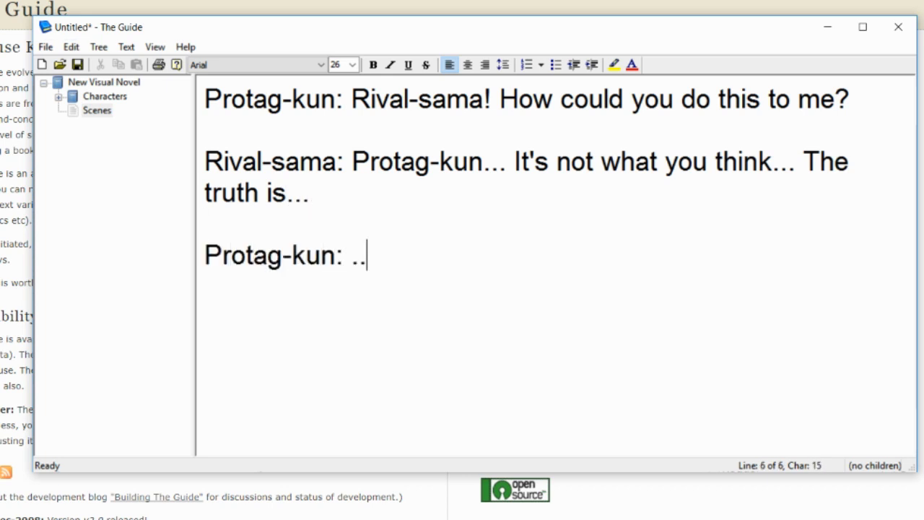
type(".")
Below Protag-kun's silent line, add two indented choices: "Option 1: What is the truth?" and "Option 2: I don't care about the truth!".
key("Return")
key("Return")
key("Tab")
type("Option 1: ")
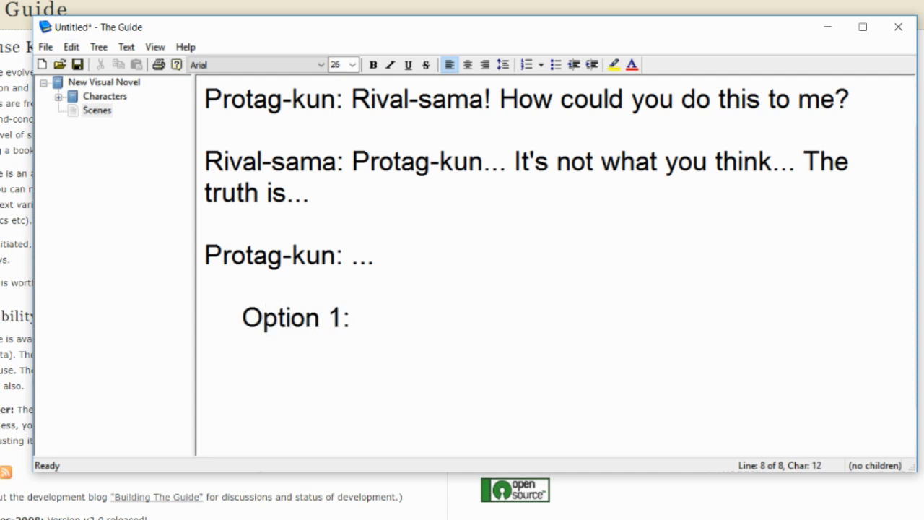
type("What is the trut")
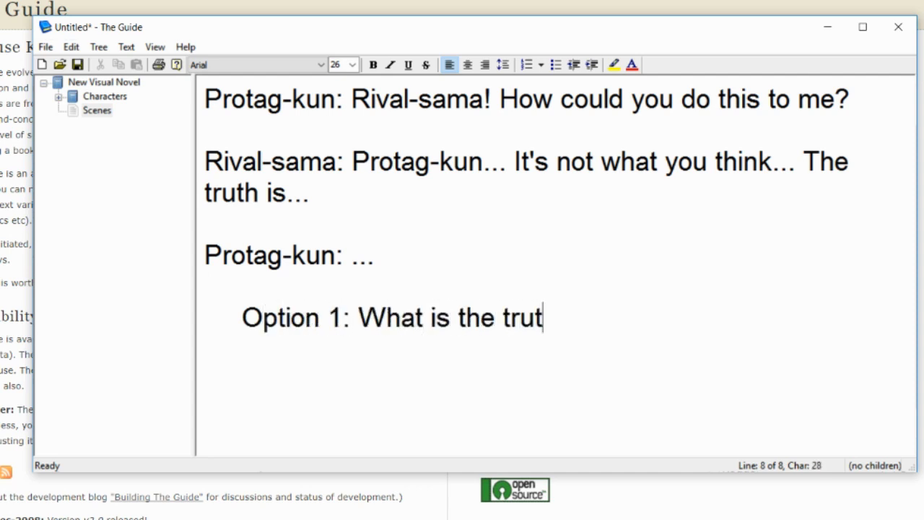
type("h?")
key("Return")
key("Tab")
type("Option 2")
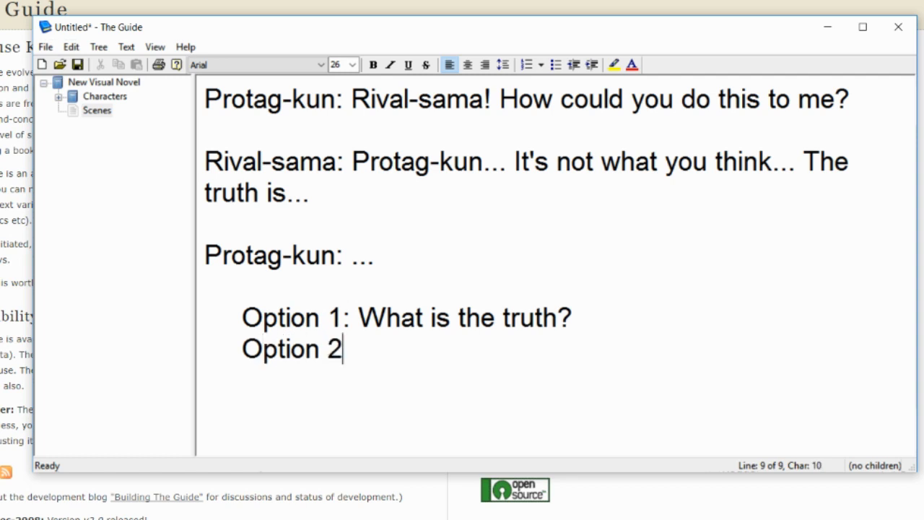
type(": I don't care")
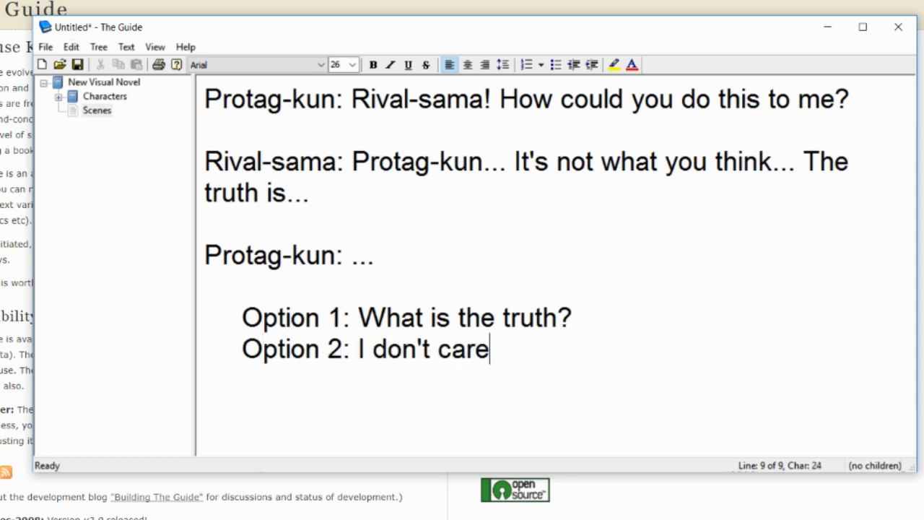
type(" about the tr")
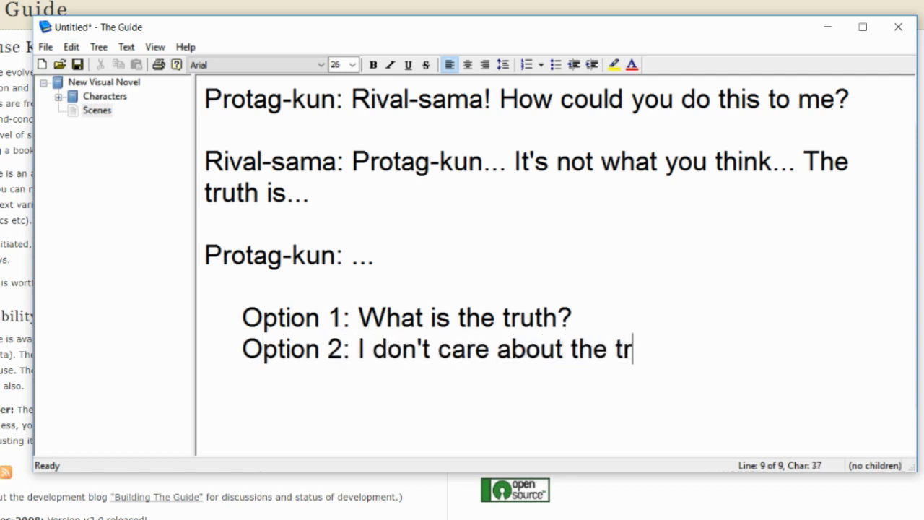
type("uth!")
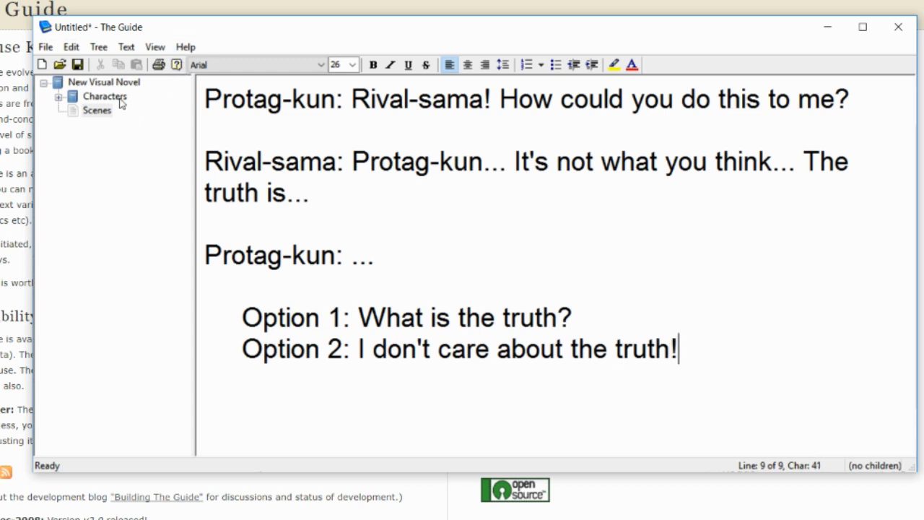
Add a child page named "Scene 2" under the Scenes page.
left_click(106, 110)
left_click(106, 110)
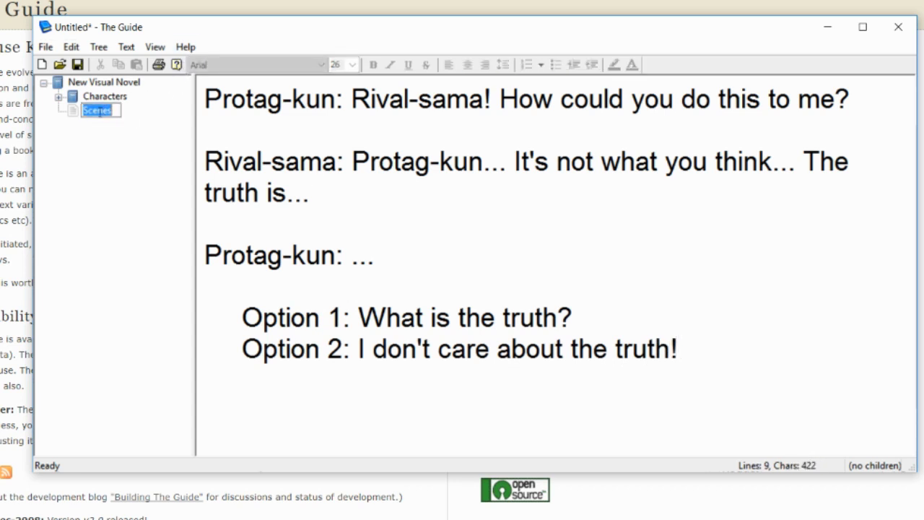
left_click(77, 113)
right_click(103, 116)
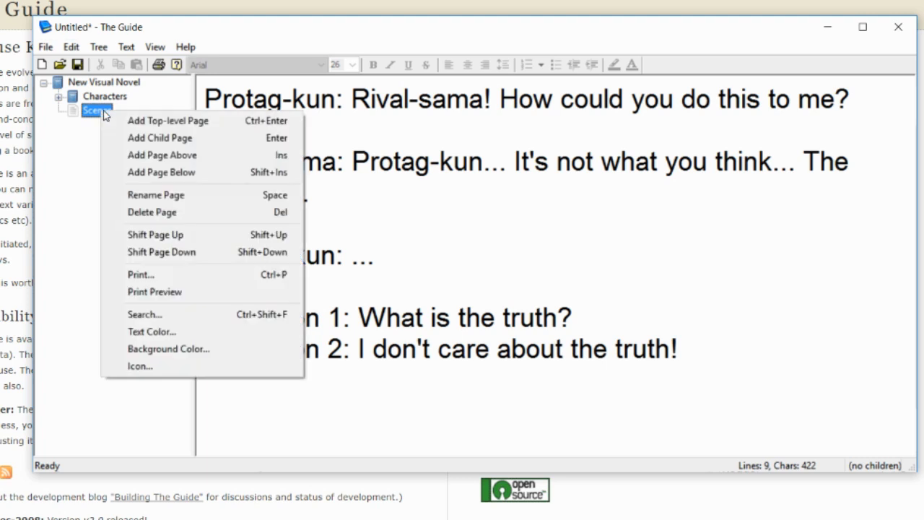
left_click(187, 139)
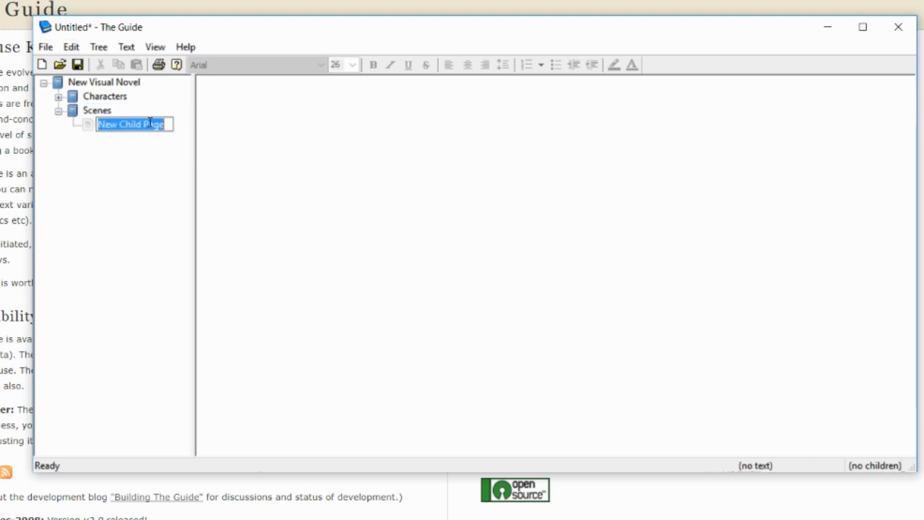
type("Scene 2")
key("Return")
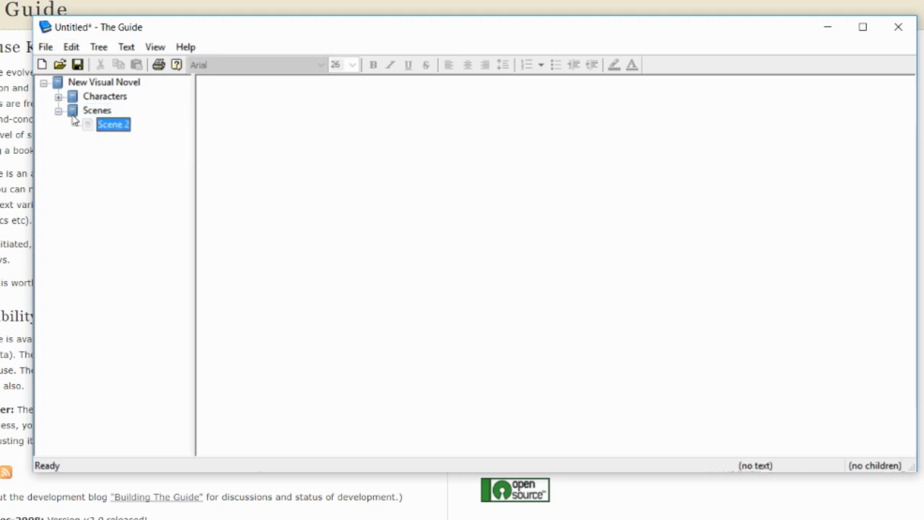
Move all the dialogue and both options from the Scenes page to the Scene 2 page.
left_click(95, 110)
left_click_drag(742, 390, 199, 116)
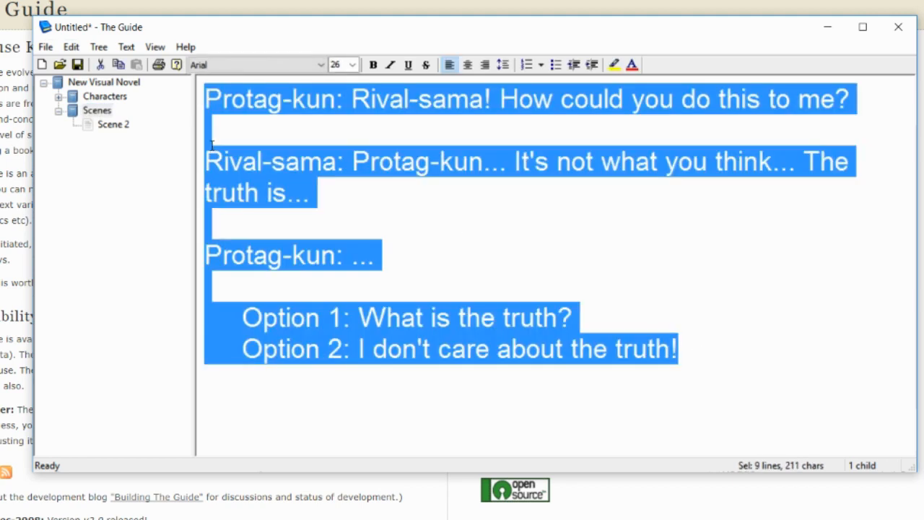
key("ctrl+x")
left_click(113, 124)
left_click(326, 163)
key("ctrl+v")
Write "Scene 2" on the emptied Scenes page, followed by a line break.
left_click(96, 109)
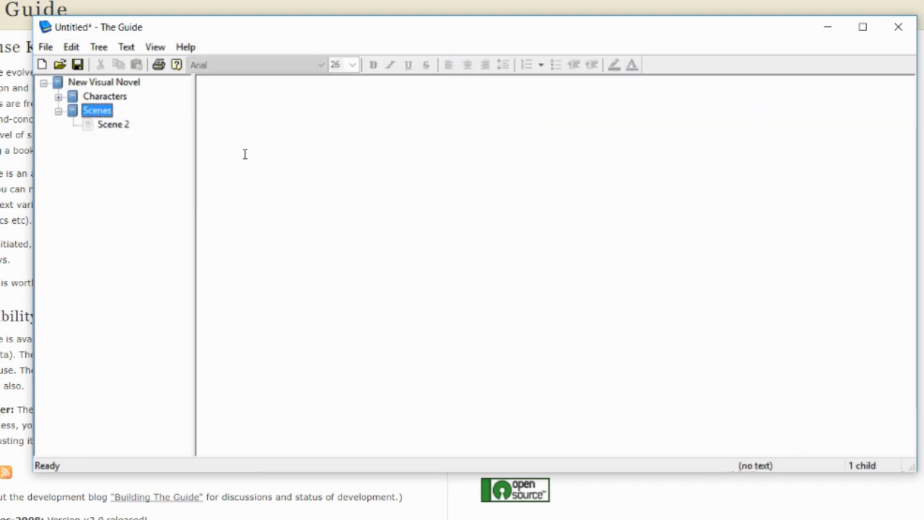
right_click(268, 163)
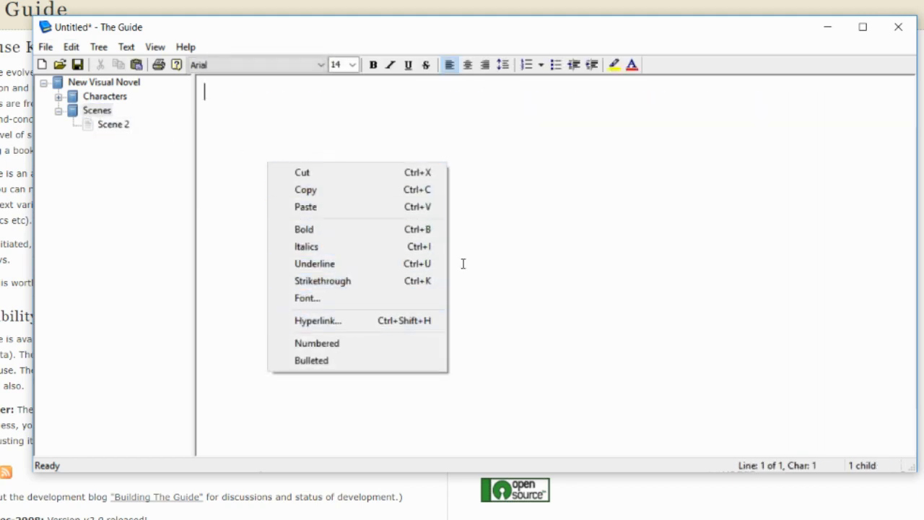
left_click(587, 235)
type("Scene 2")
key("Return")
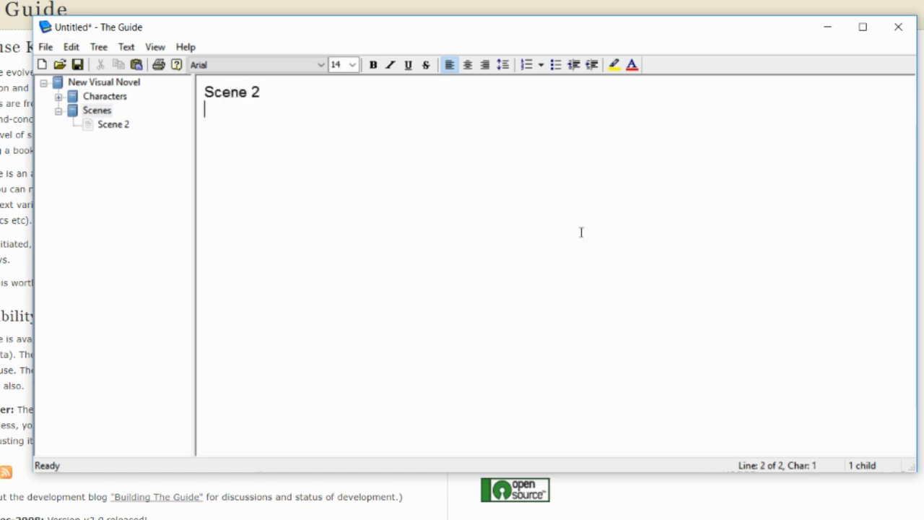
Hyperlink the "Scene 2" text on the Scenes page to the Scene 2 node.
key("ctrl+a")
right_click(238, 99)
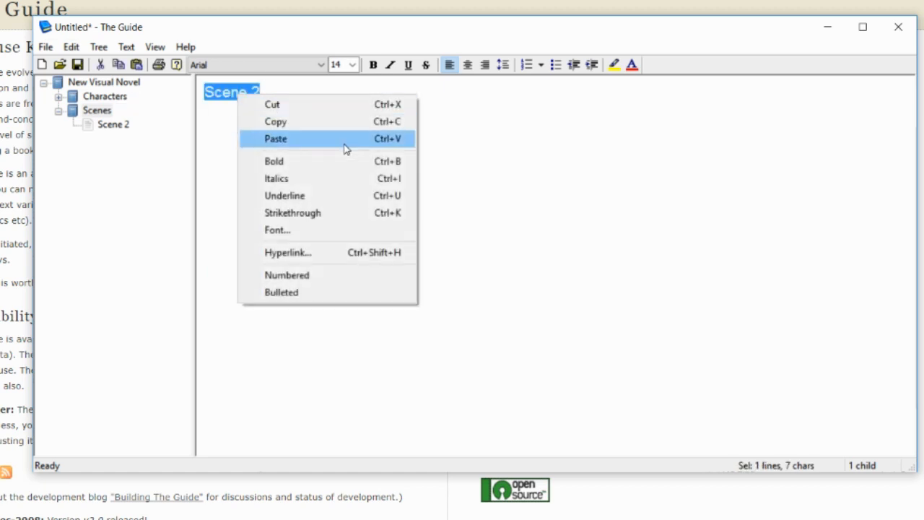
left_click(336, 248)
left_click(332, 228)
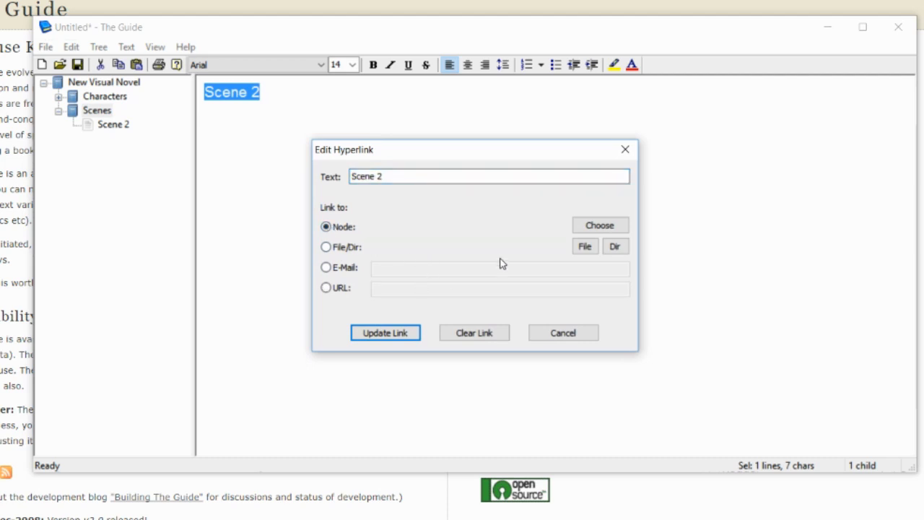
left_click(576, 227)
left_click(420, 222)
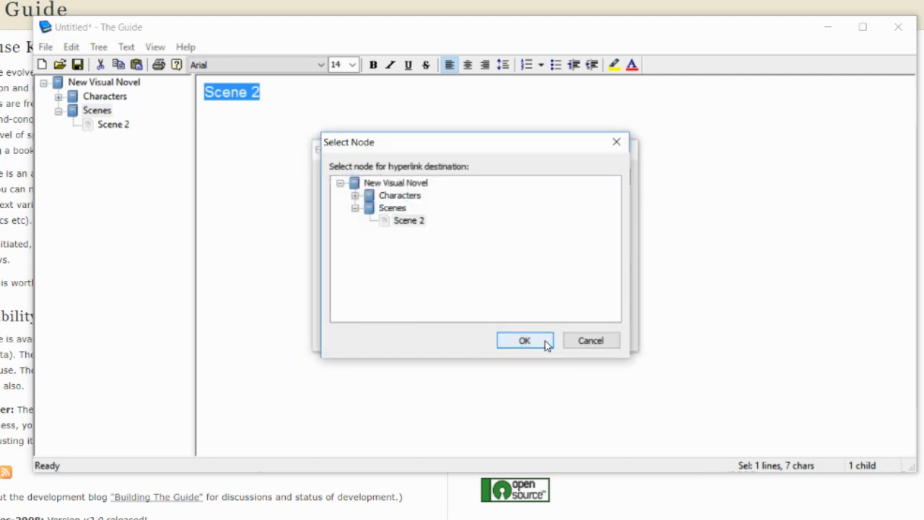
left_click(544, 342)
left_click(381, 332)
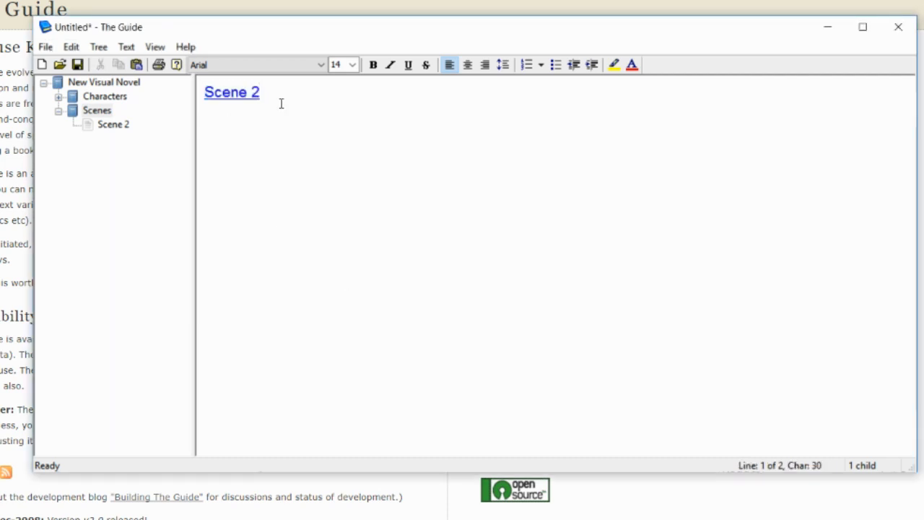
Insert blank lines above the Scene 2 link on the Scenes page.
key("Home")
key("Return")
key("Return")
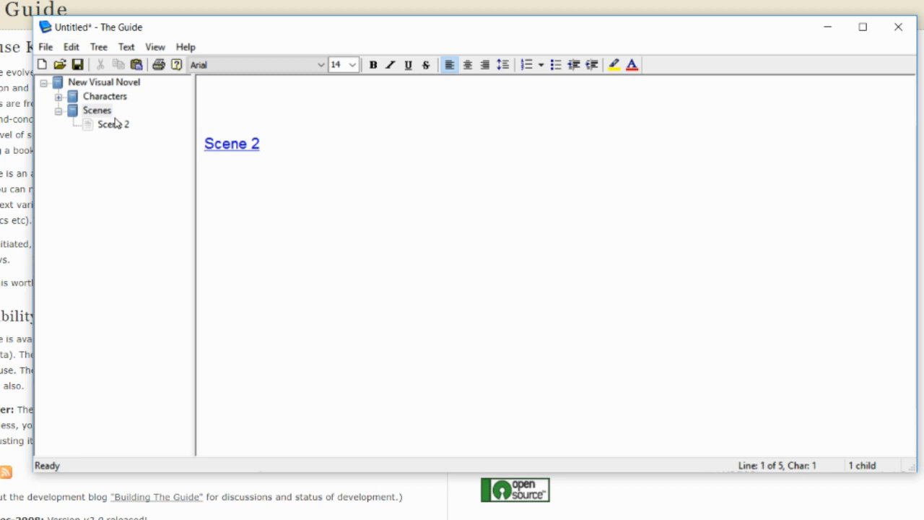
Add a child page named "Option 1" under the Scene 2 page.
left_click(114, 125)
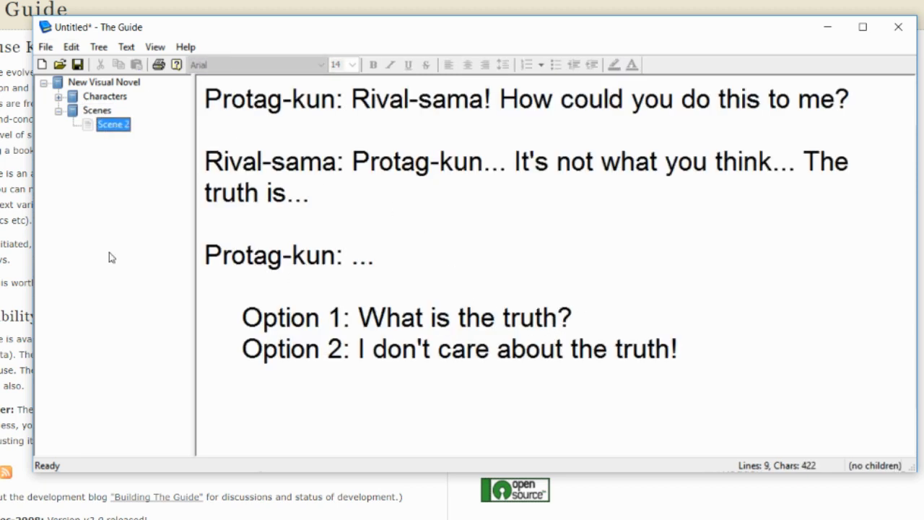
right_click(105, 127)
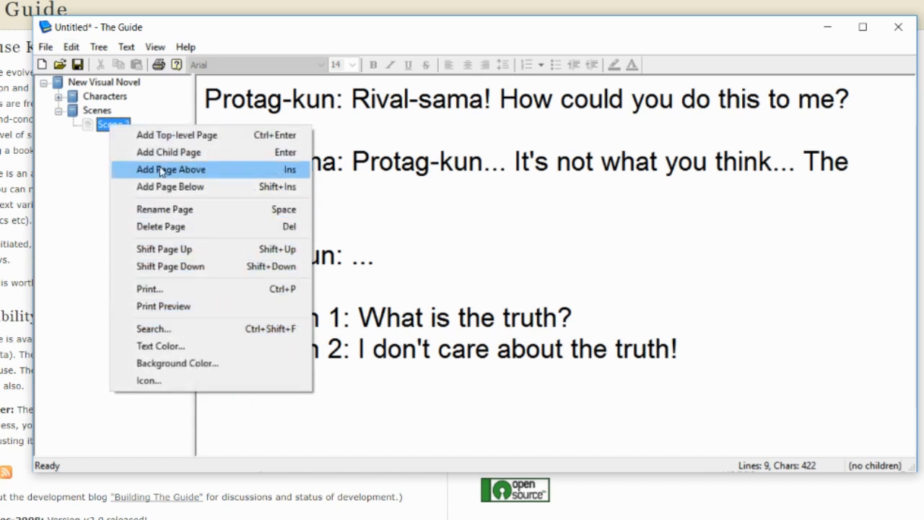
left_click(167, 152)
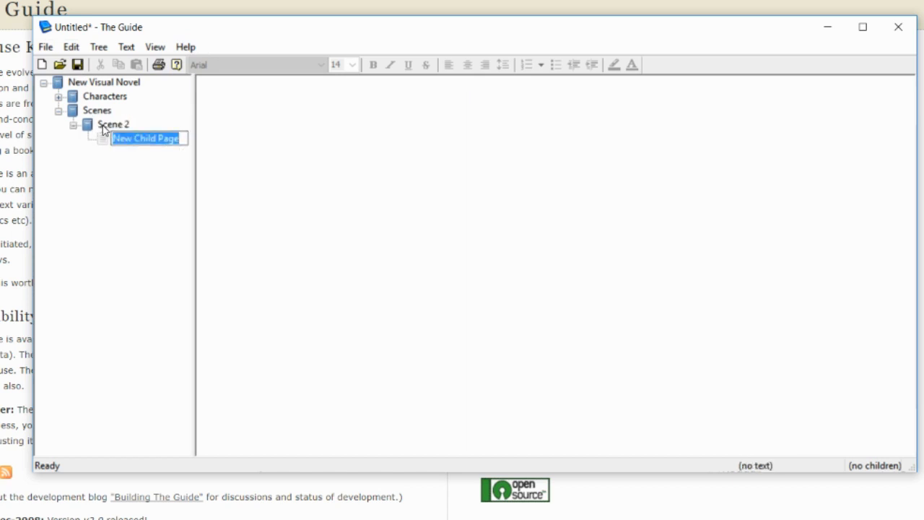
type("Option 1")
key("Return")
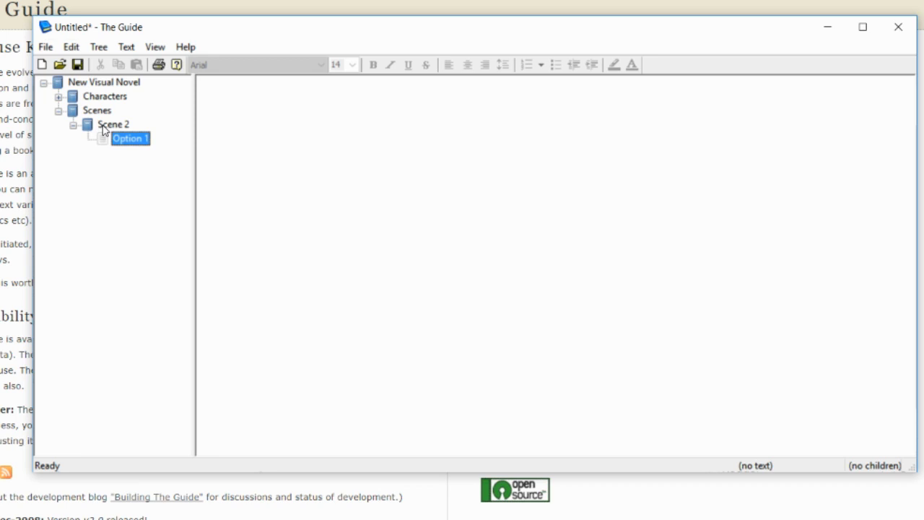
Add a second child page named "Option 2" under the Scene 2 page.
right_click(103, 128)
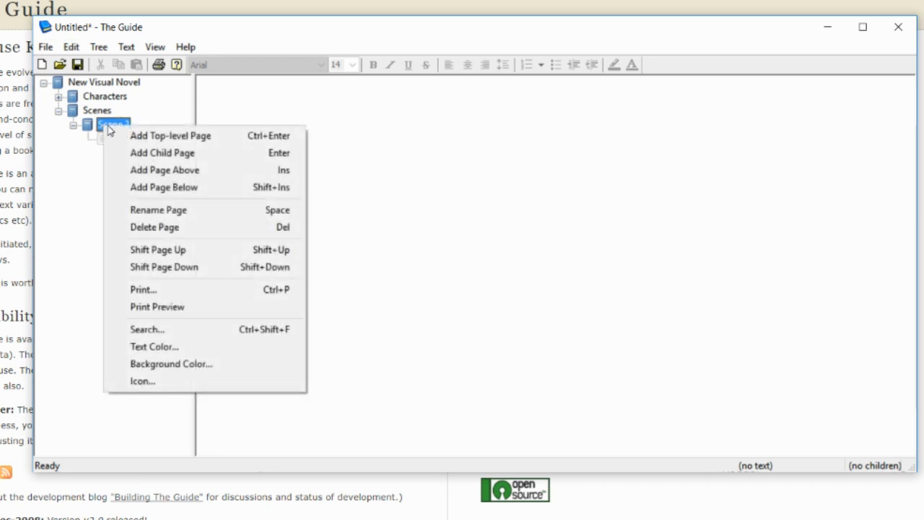
left_click(208, 153)
type("Option ")
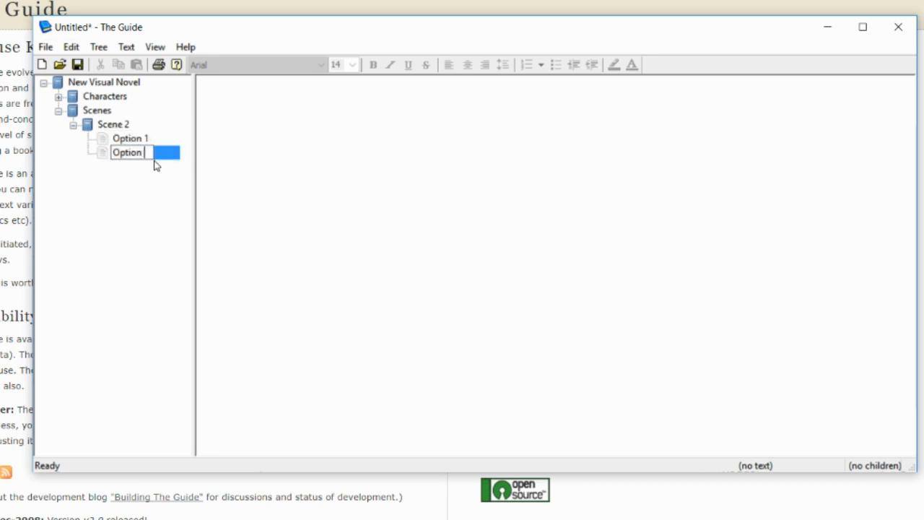
type("2")
key("Return")
Write "Protag-kun:" on the Option 1 page, followed by "What is the truth?" copied from the Scene 2 page.
left_click(130, 125)
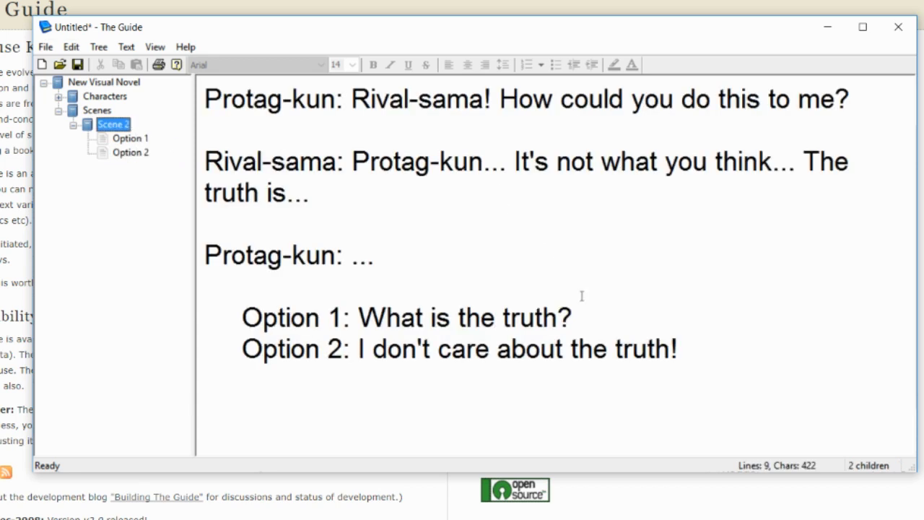
left_click_drag(599, 315, 358, 318)
key("ctrl+c")
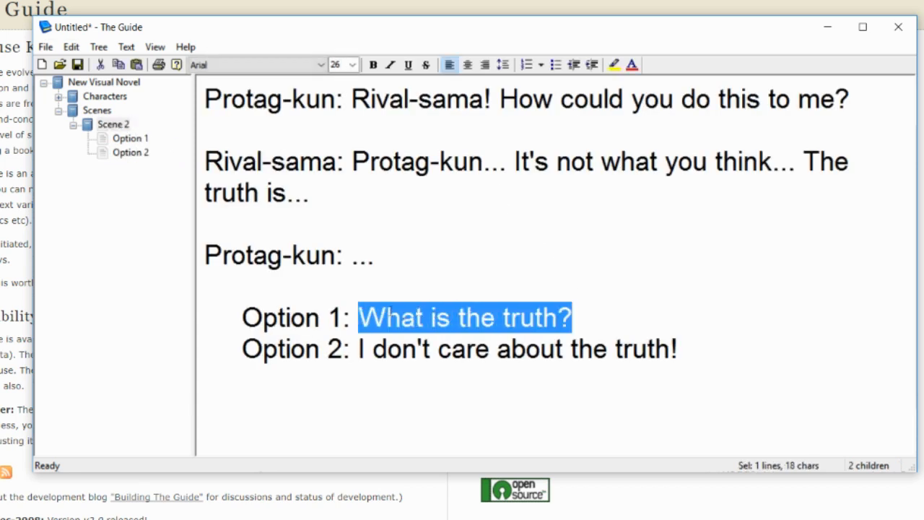
left_click(134, 141)
left_click(320, 188)
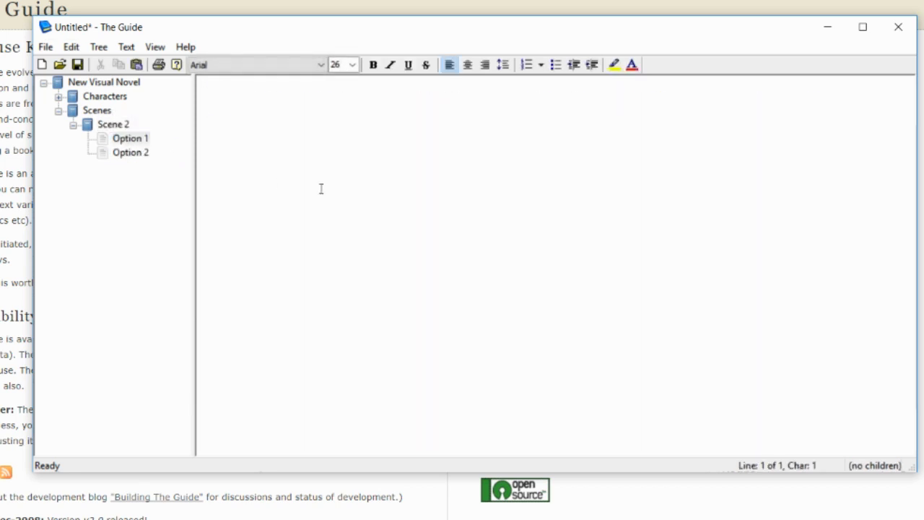
type("Protag-kun:")
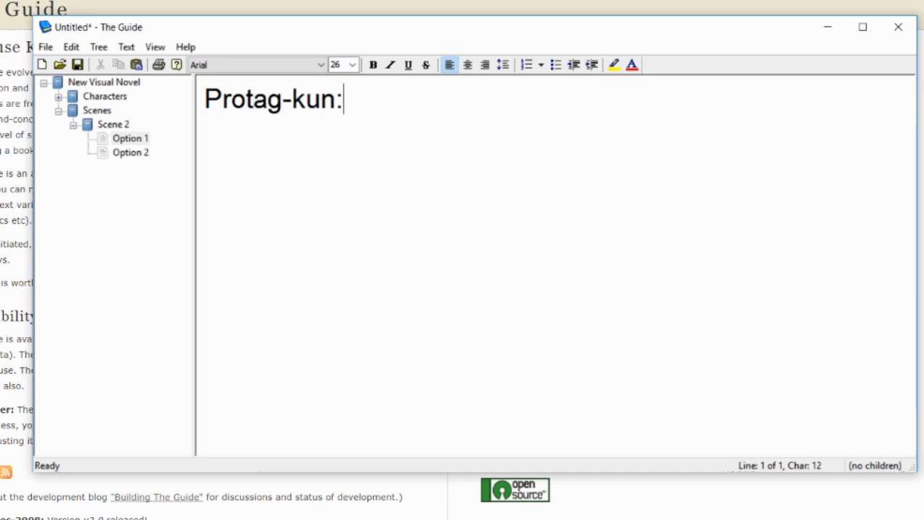
key("ctrl+v")
Write "Protag-kun: I don't care about the truth!" on the Option 2 page, using the second choice's text from Scene 2.
left_click(114, 124)
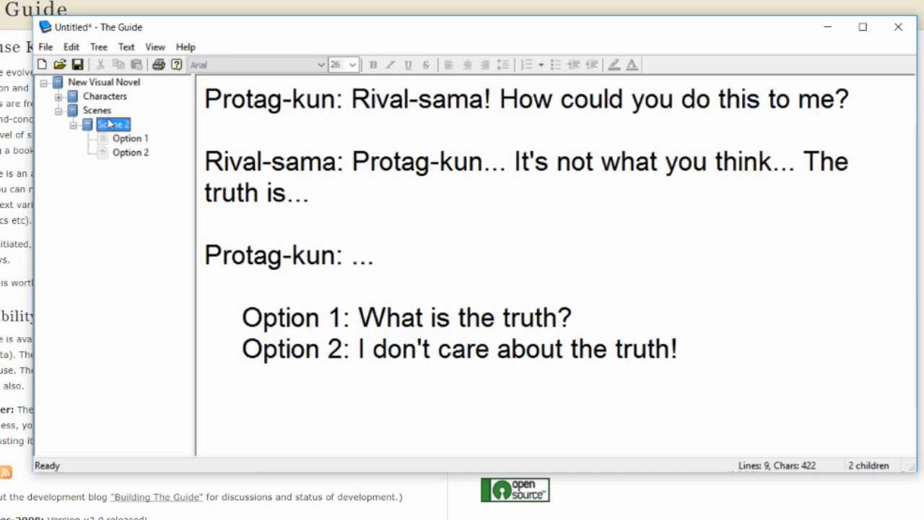
left_click_drag(686, 350, 368, 353)
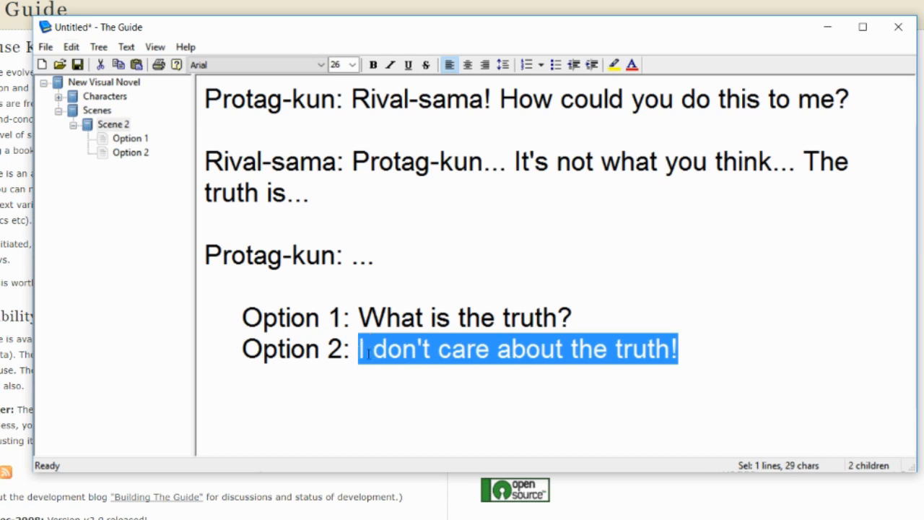
left_click(130, 152)
left_click(464, 299)
type("Prto")
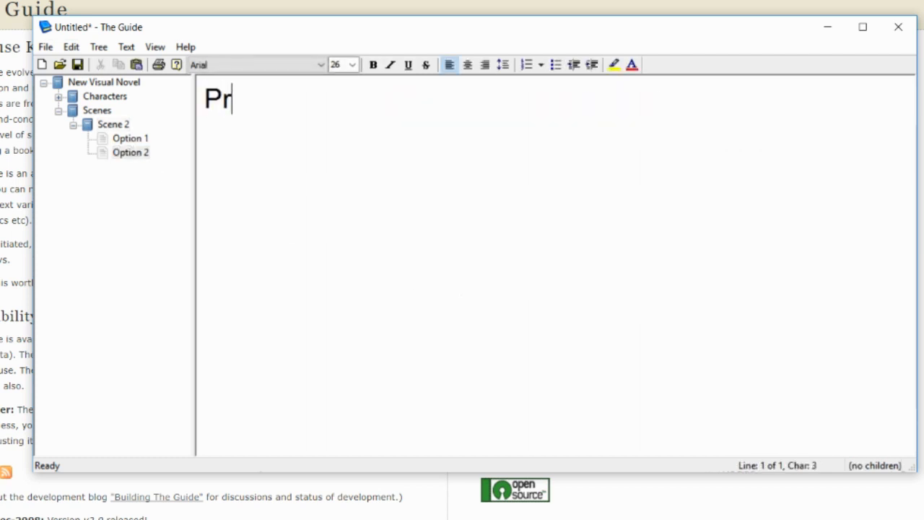
key("BackSpace")
key("BackSpace")
type("otag")
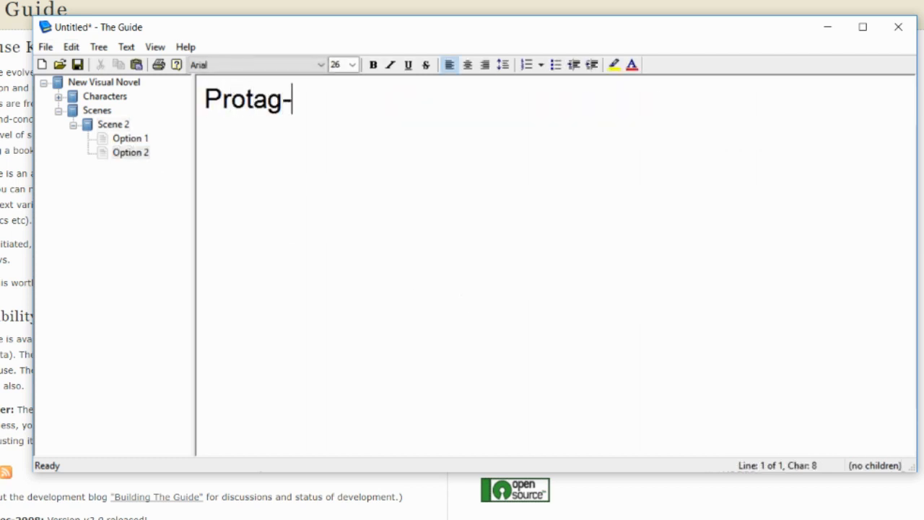
type("-l")
key("BackSpace")
type("kun")
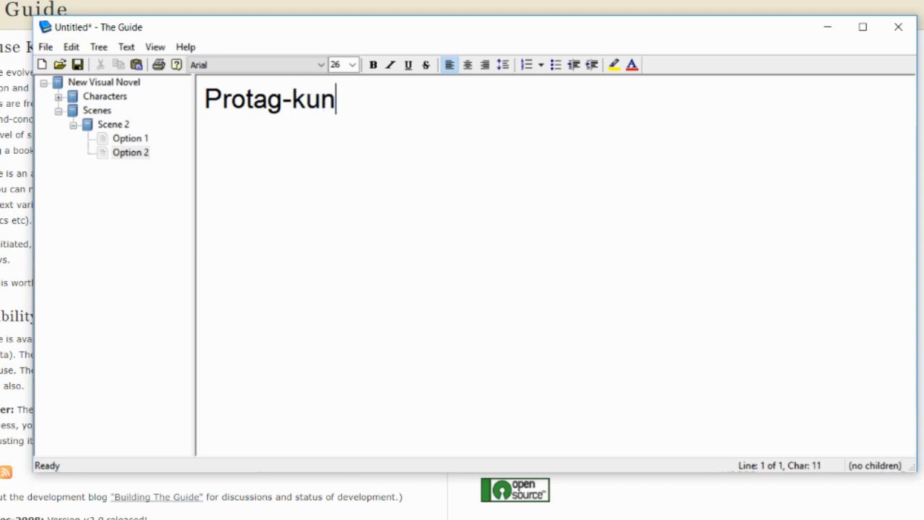
type(": I don't care about the truth!")
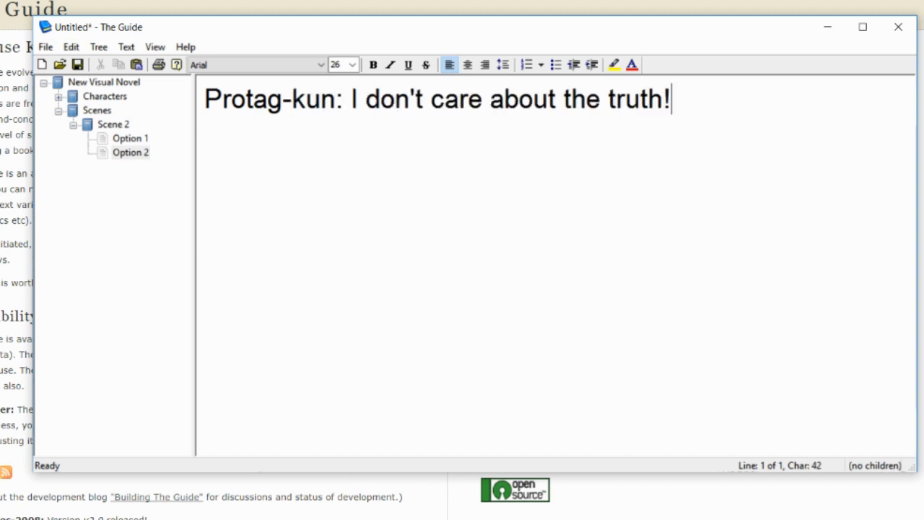
On the Scene 2 page, hyperlink "What is the truth?" to the Option 1 node.
left_click(121, 127)
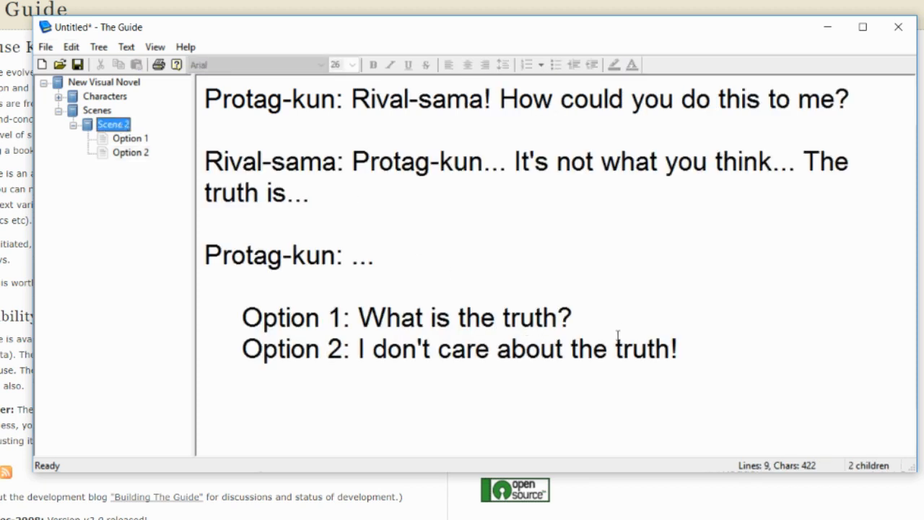
left_click_drag(574, 317, 394, 313)
right_click(394, 311)
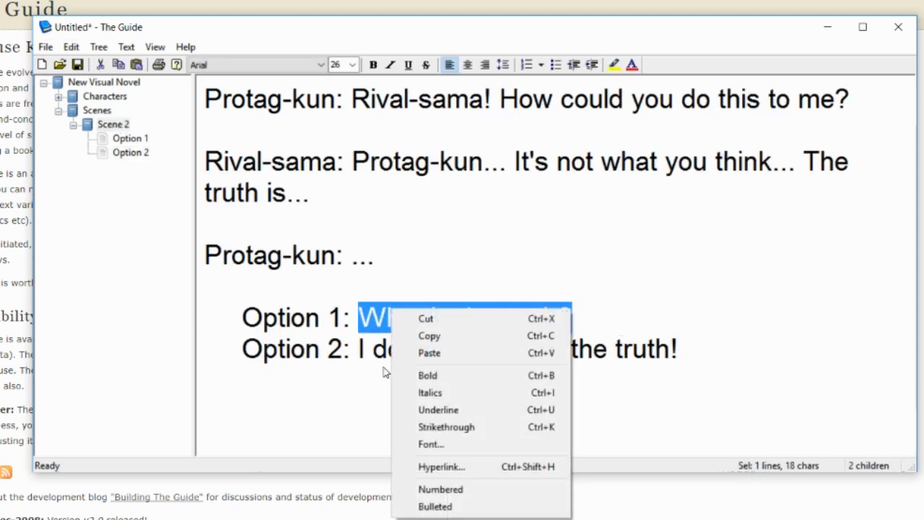
left_click(455, 466)
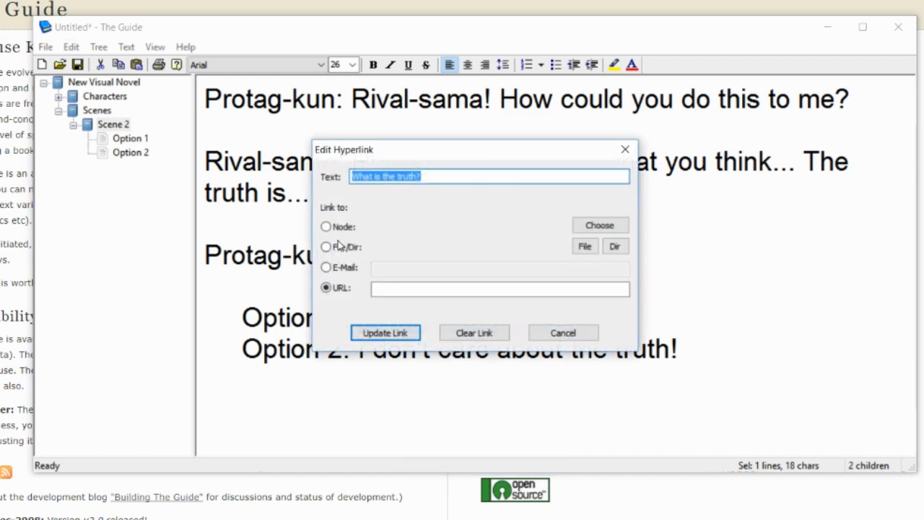
left_click(326, 227)
left_click(603, 226)
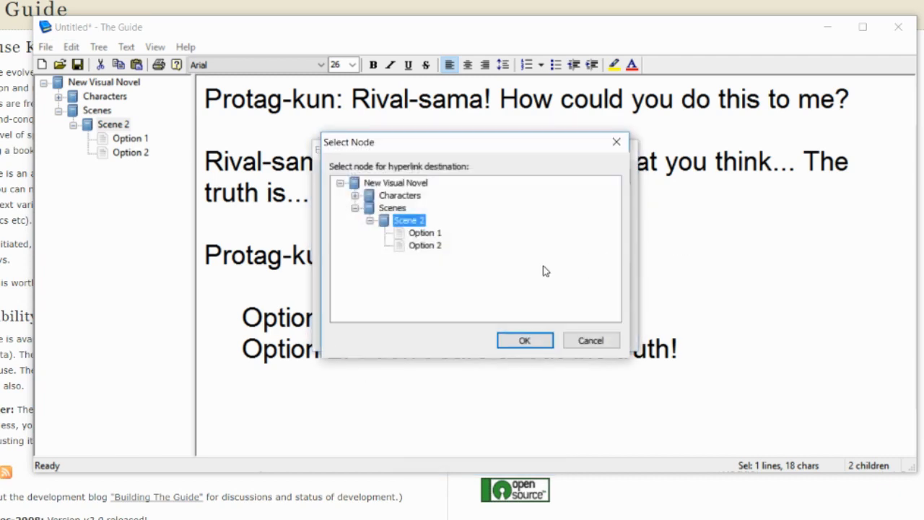
left_click(424, 233)
left_click(524, 340)
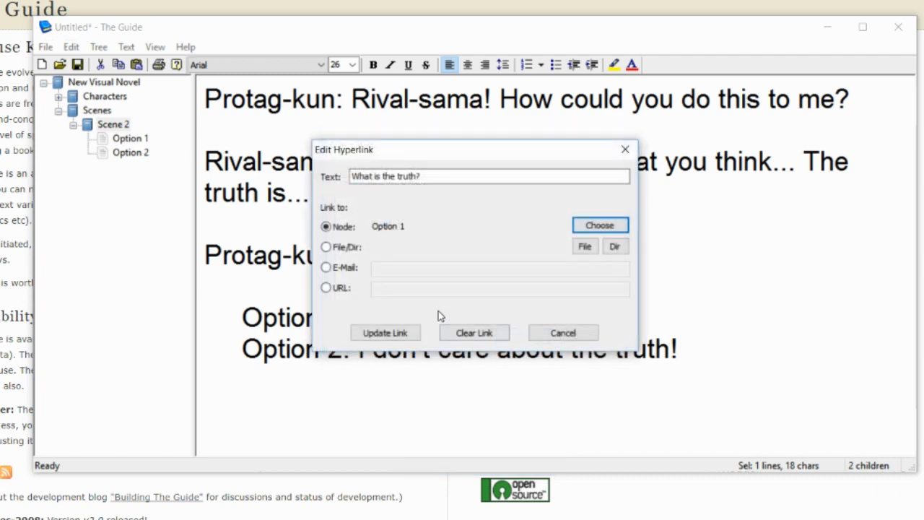
left_click(401, 333)
Hyperlink "I don't care about the truth!" on the Scene 2 page to the Option 2 node.
left_click_drag(704, 350, 361, 349)
right_click(384, 345)
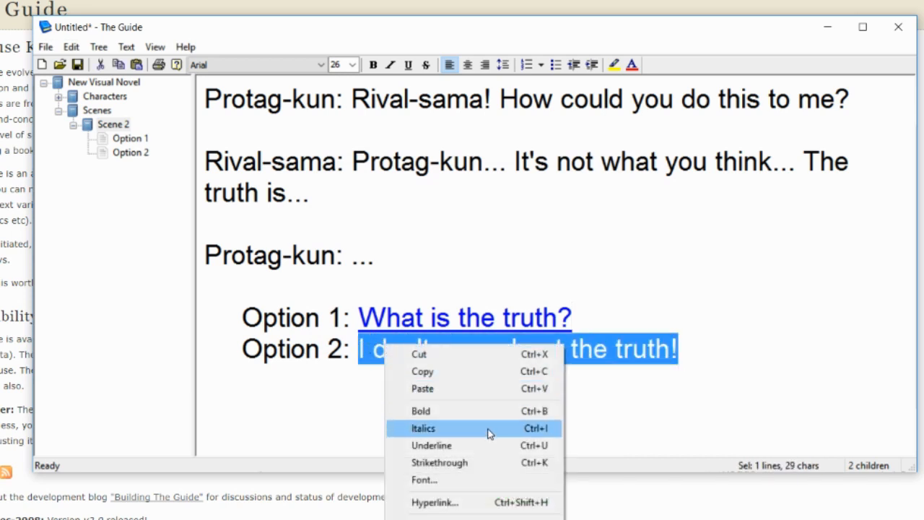
left_click(457, 503)
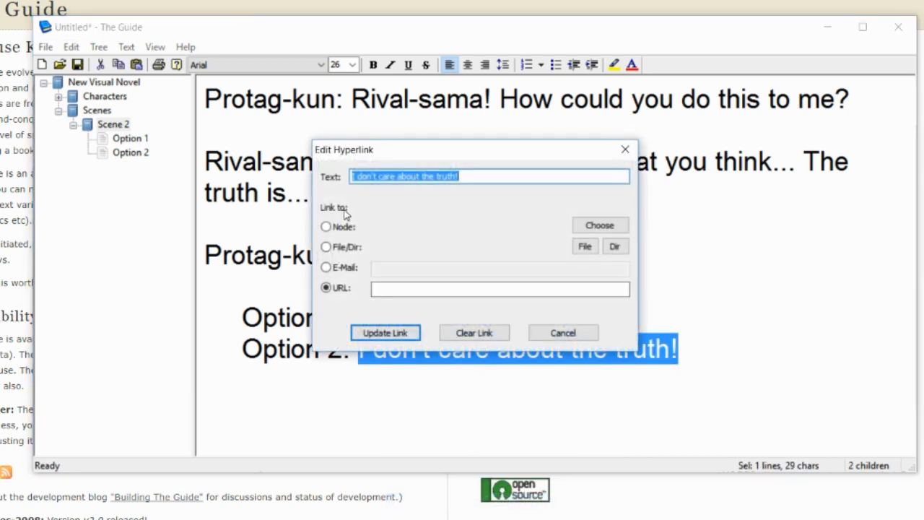
left_click(622, 228)
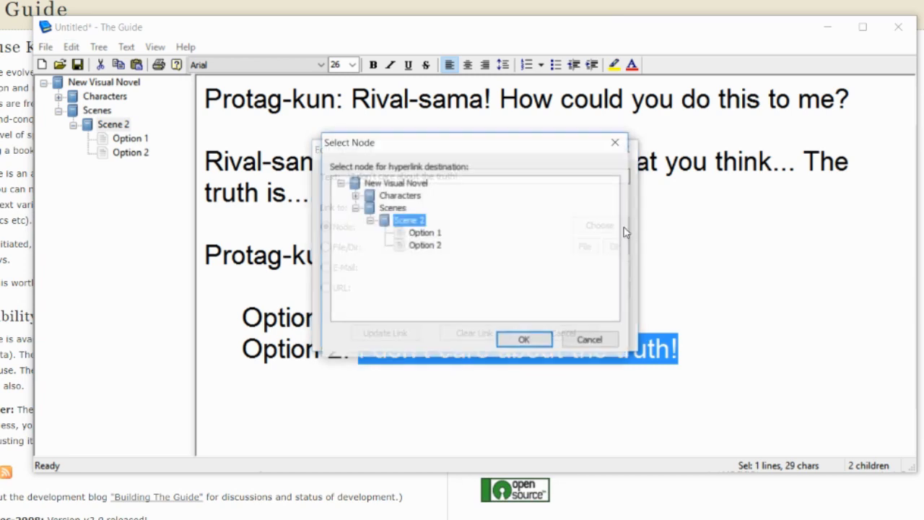
left_click(425, 245)
left_click(525, 342)
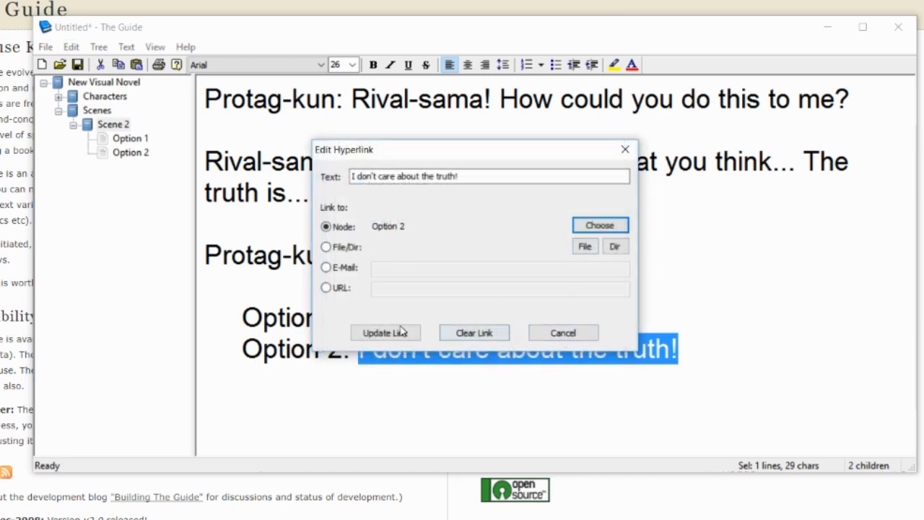
left_click(402, 332)
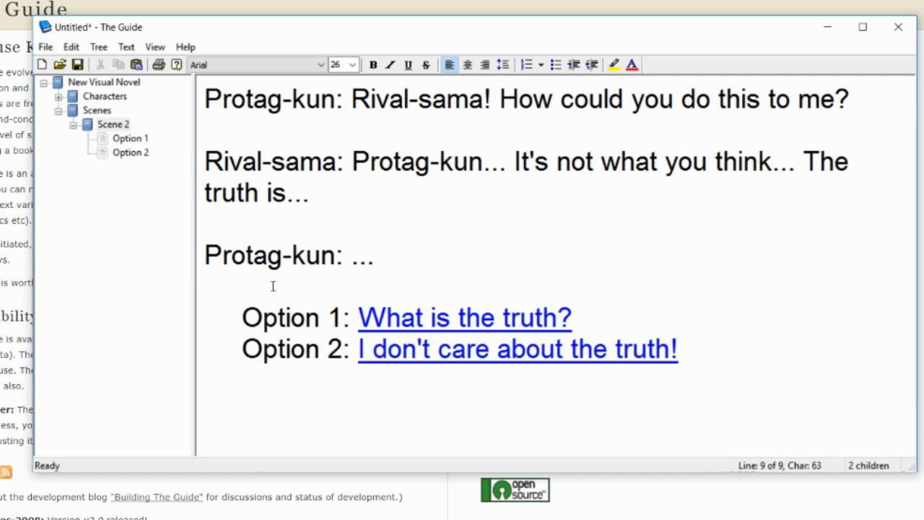